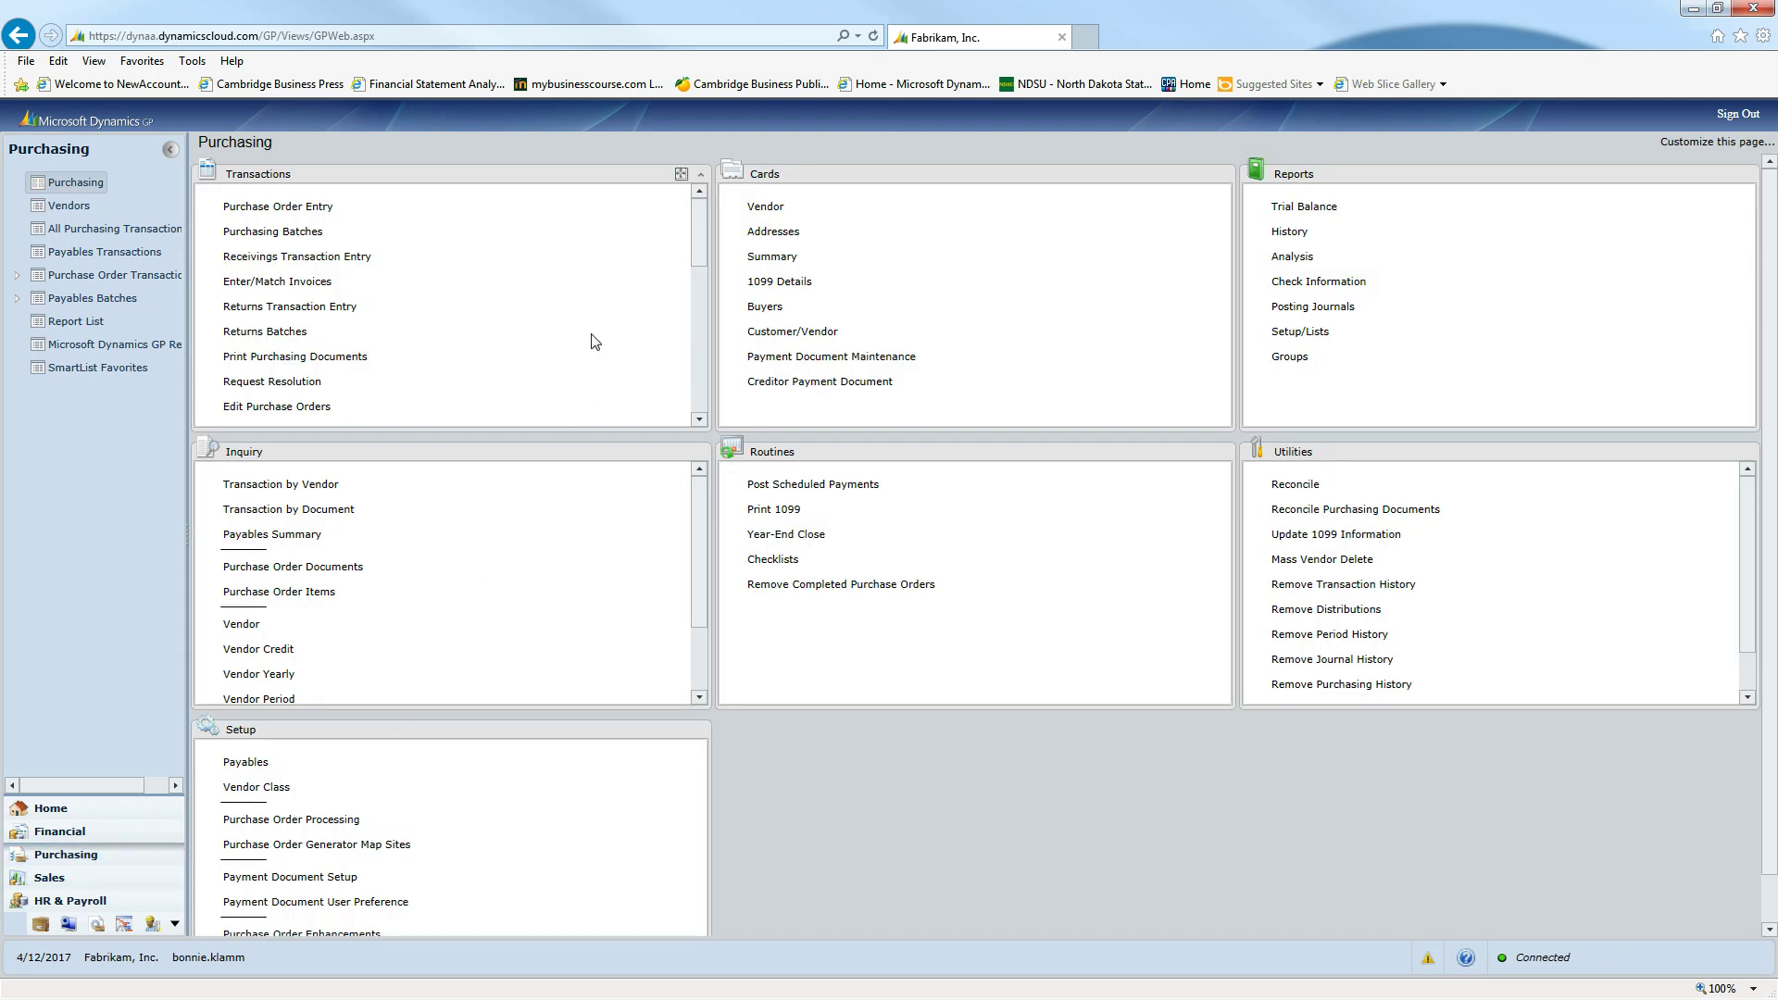
Open Purchase Order Entry and start a Standard purchase order with the default PO number, dated 4/12/2017
left_click(307, 209)
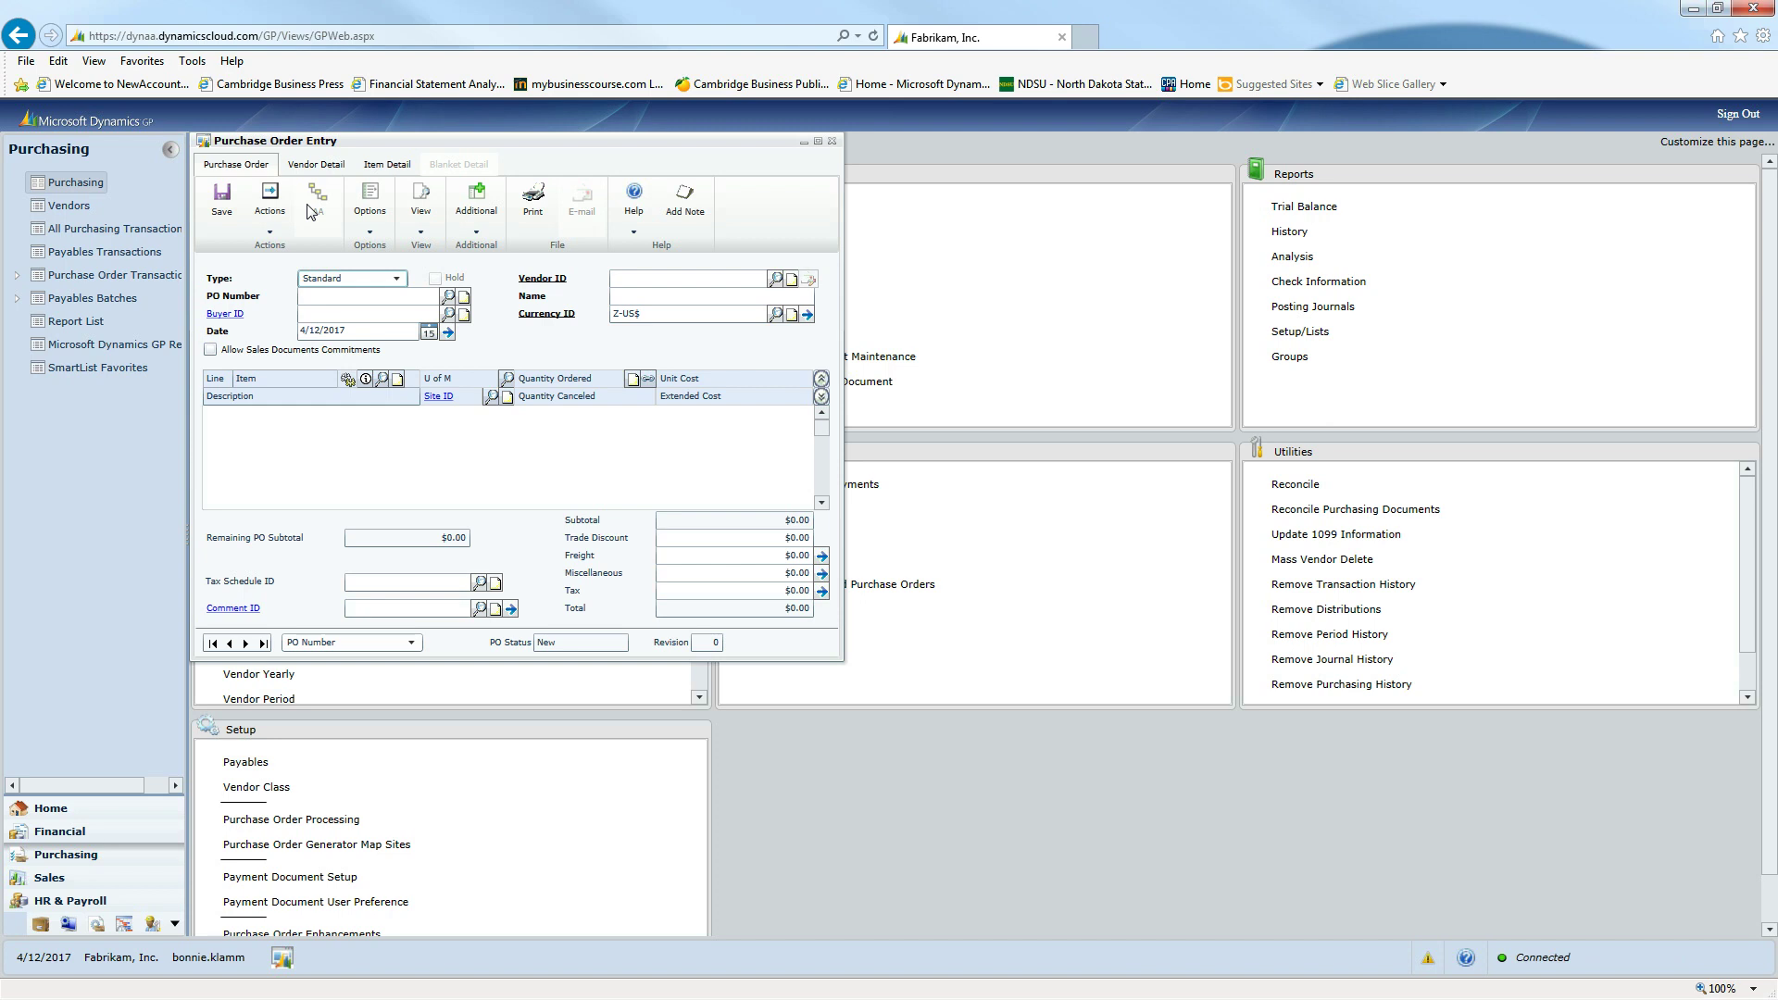
left_click(398, 280)
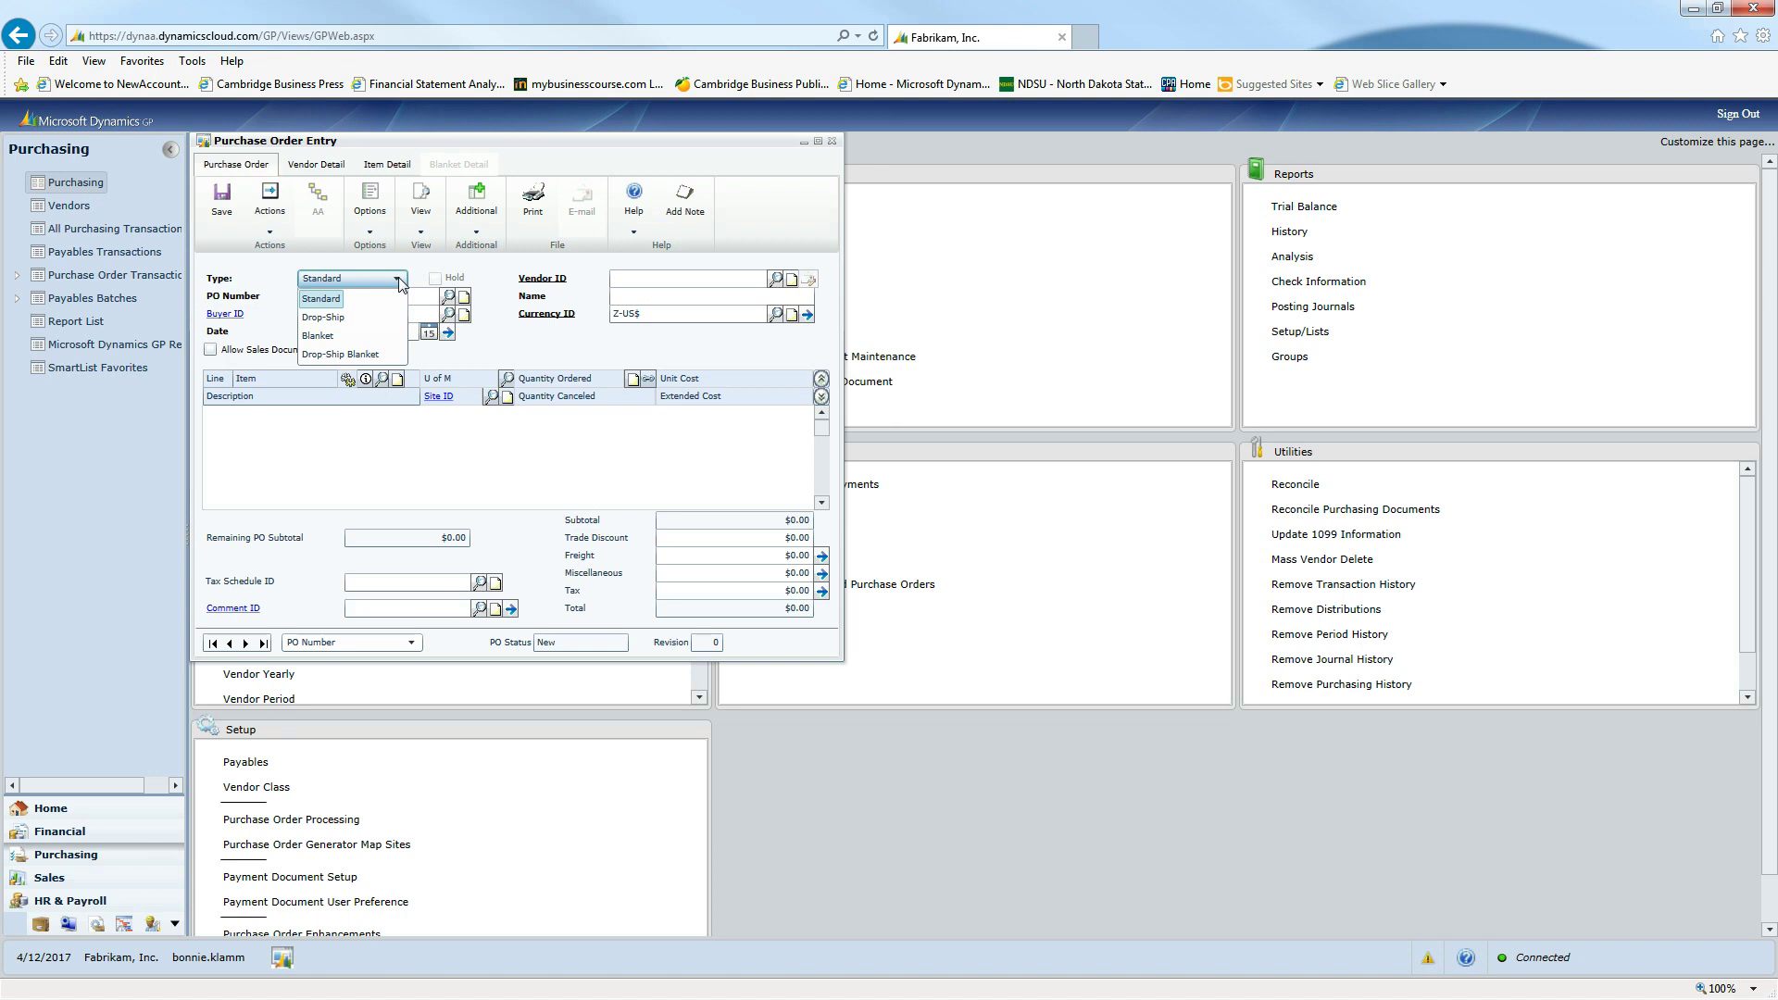
left_click(398, 281)
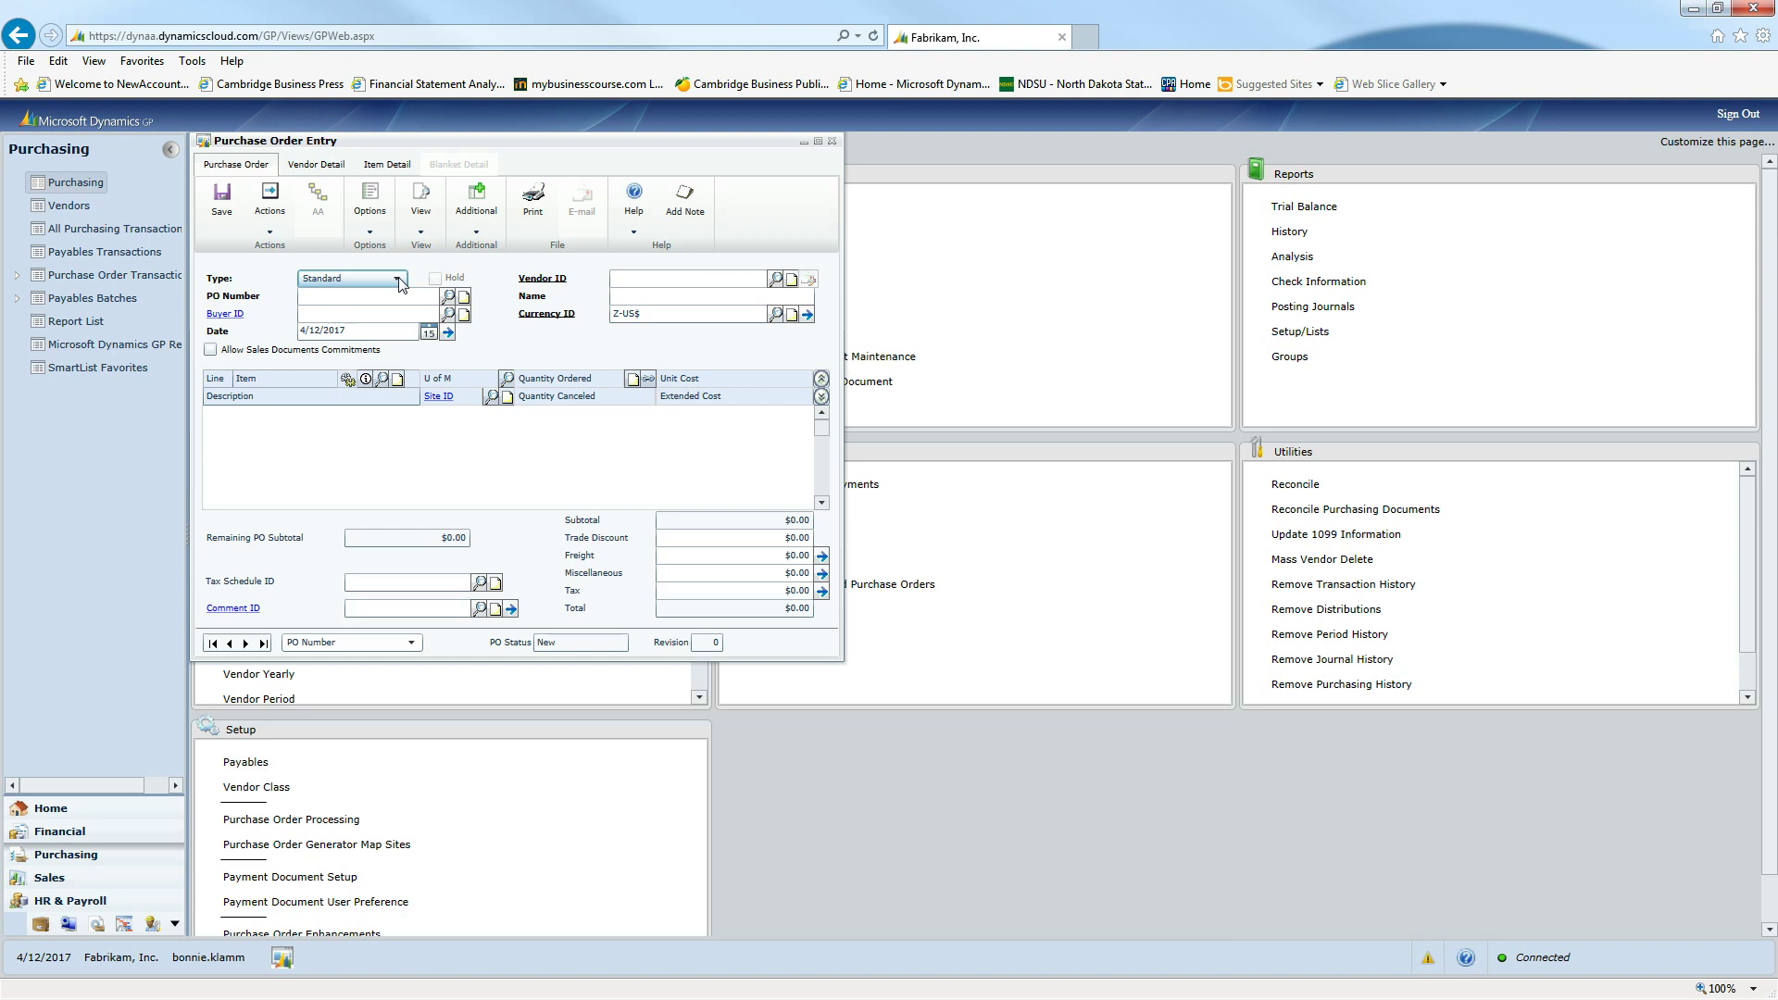
key("Tab")
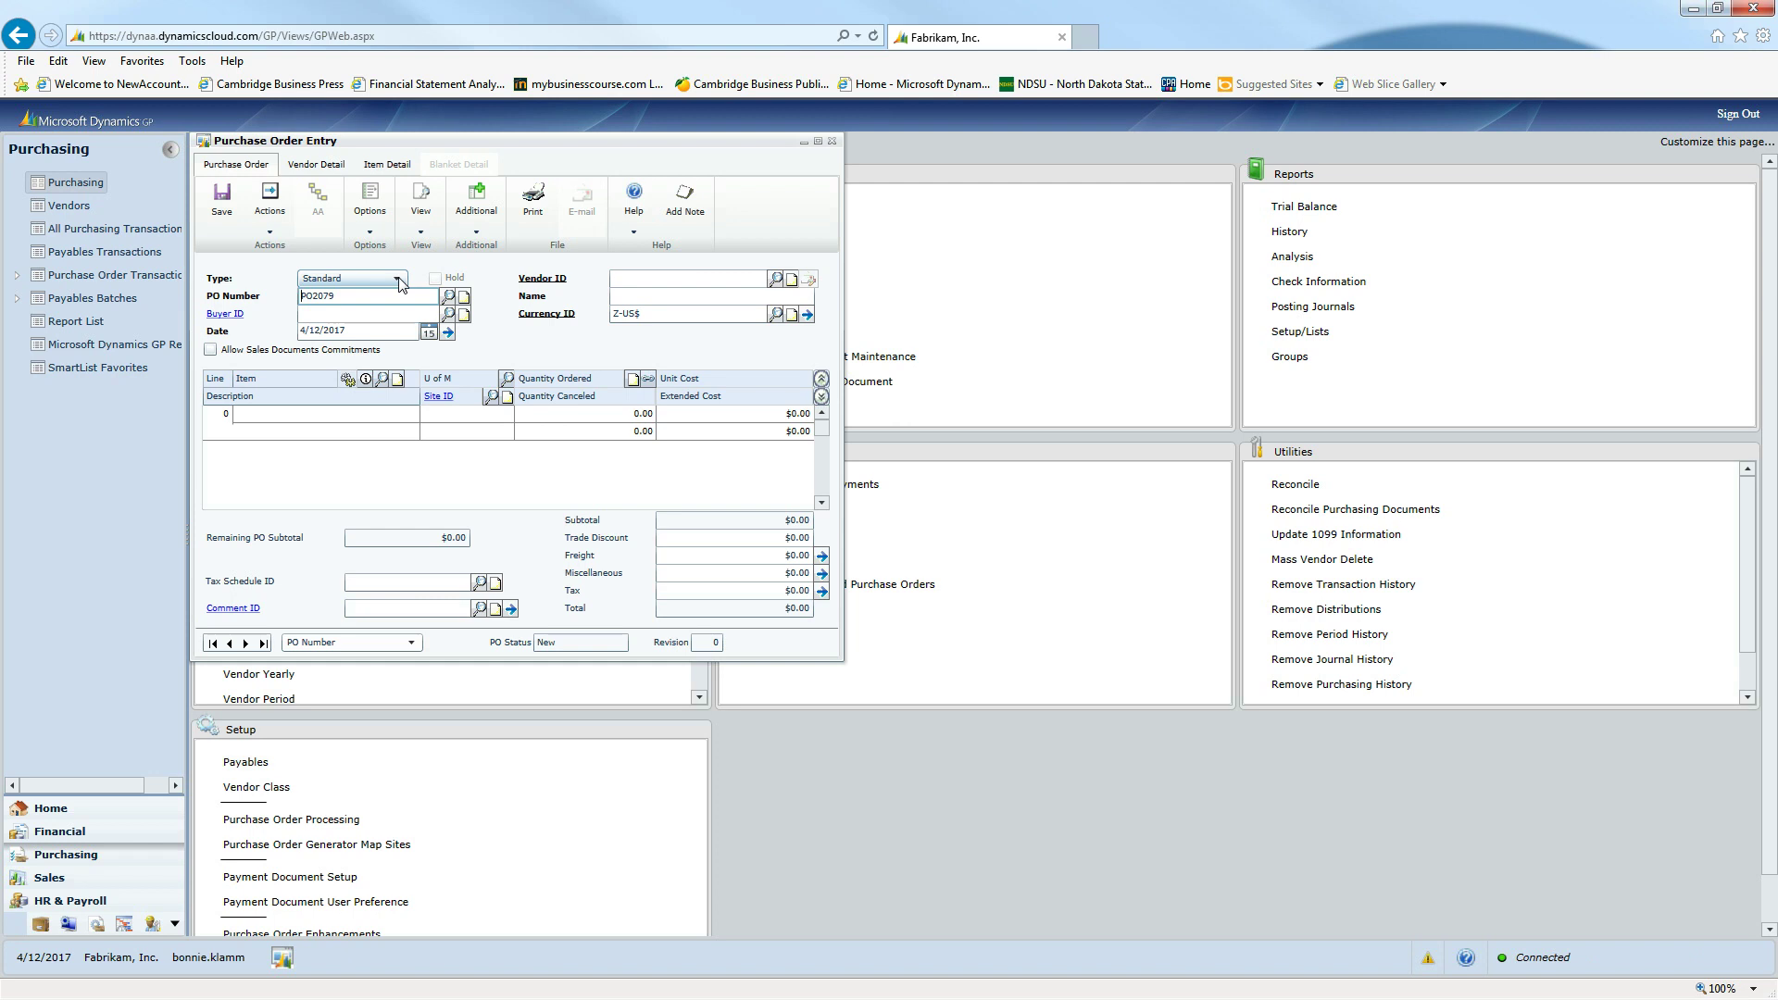
key("Tab")
key("Tab")
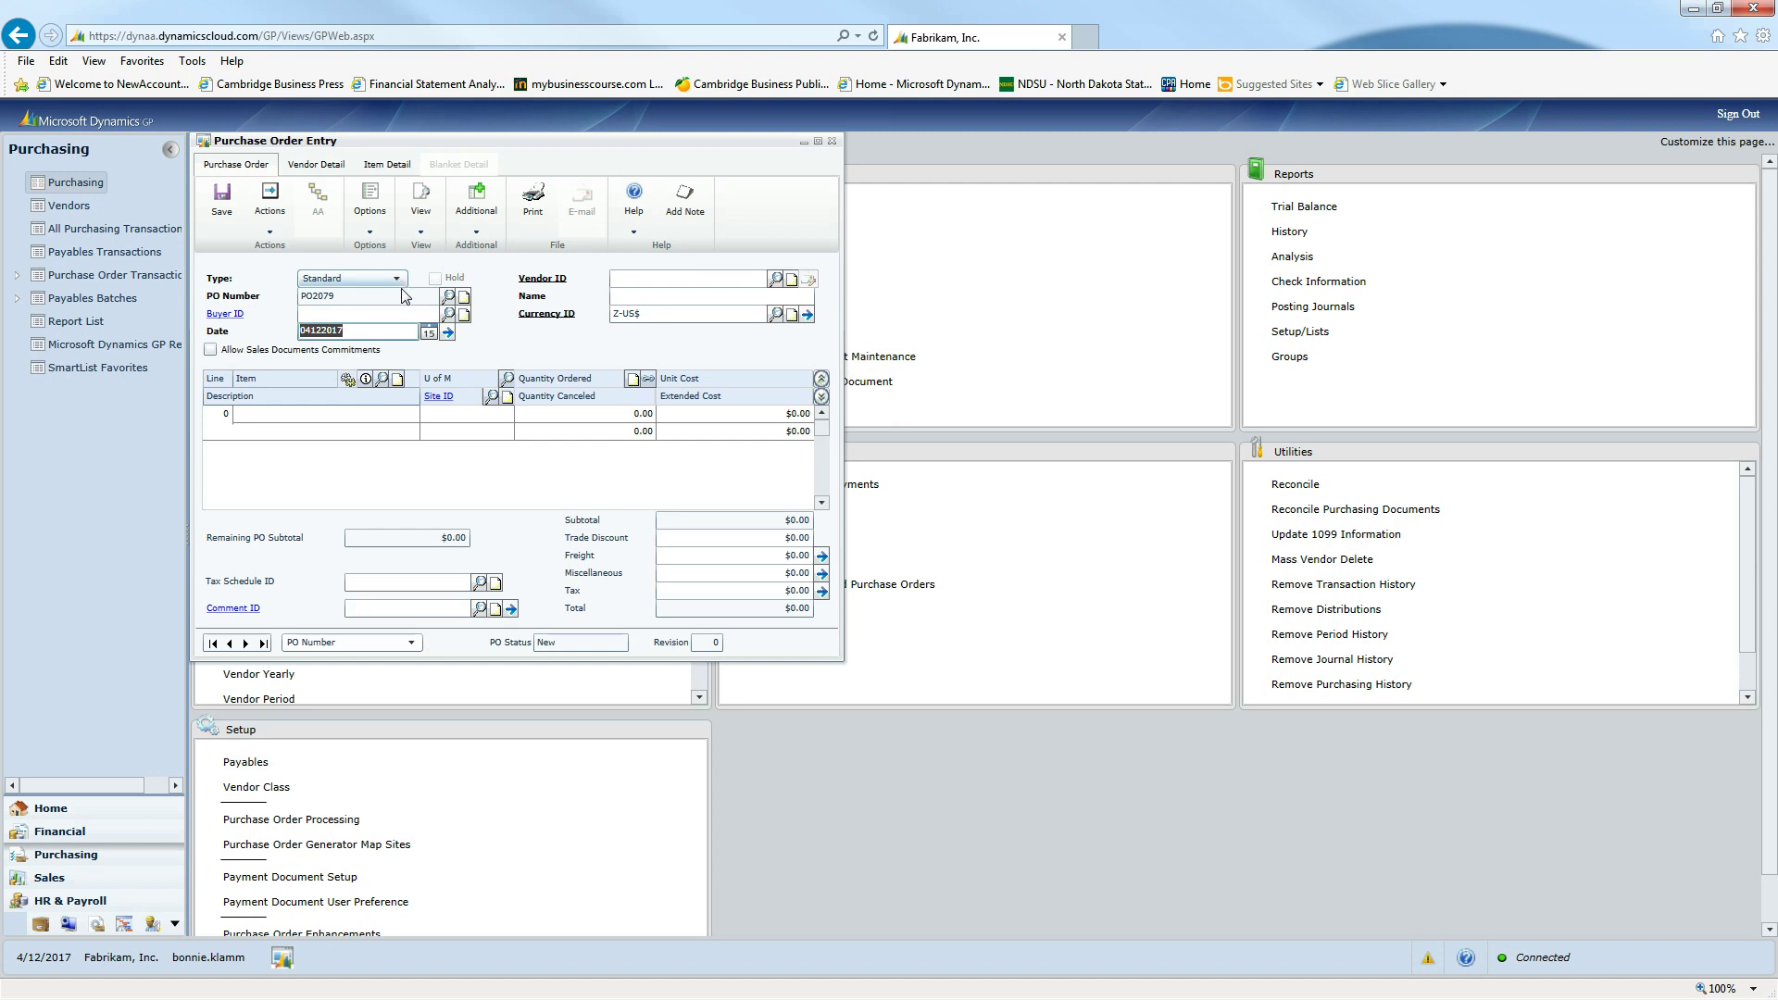
left_click(428, 332)
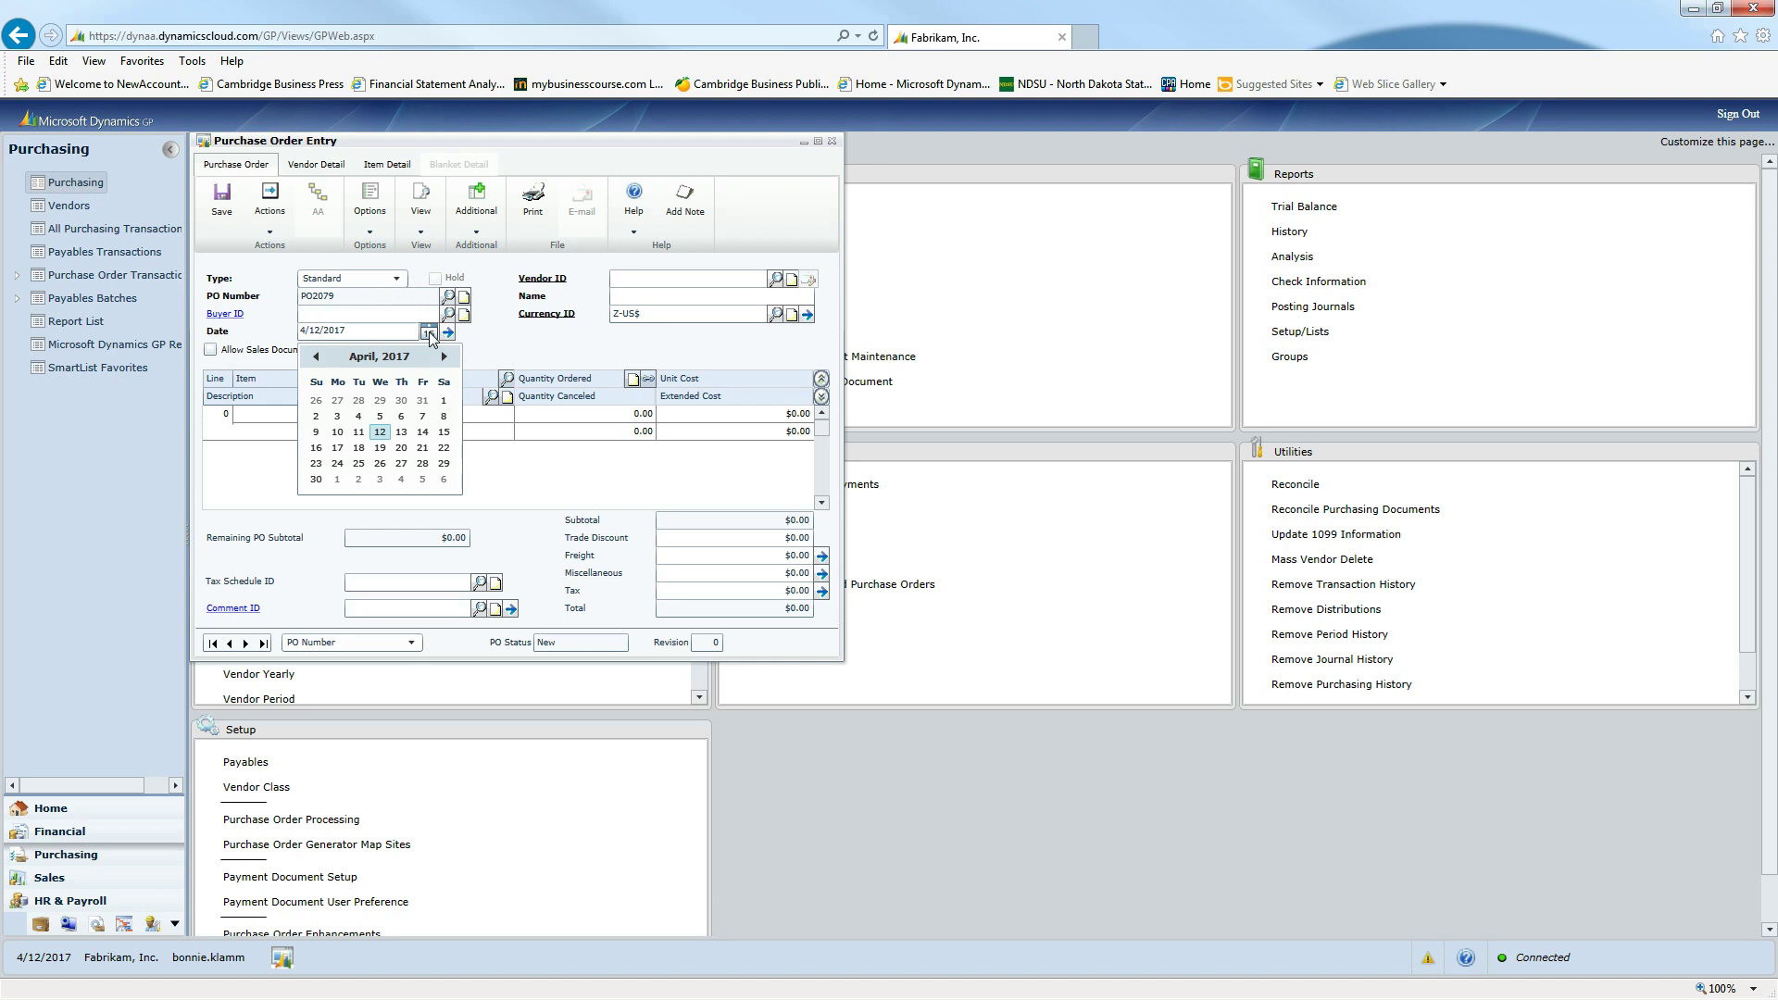
left_click(495, 342)
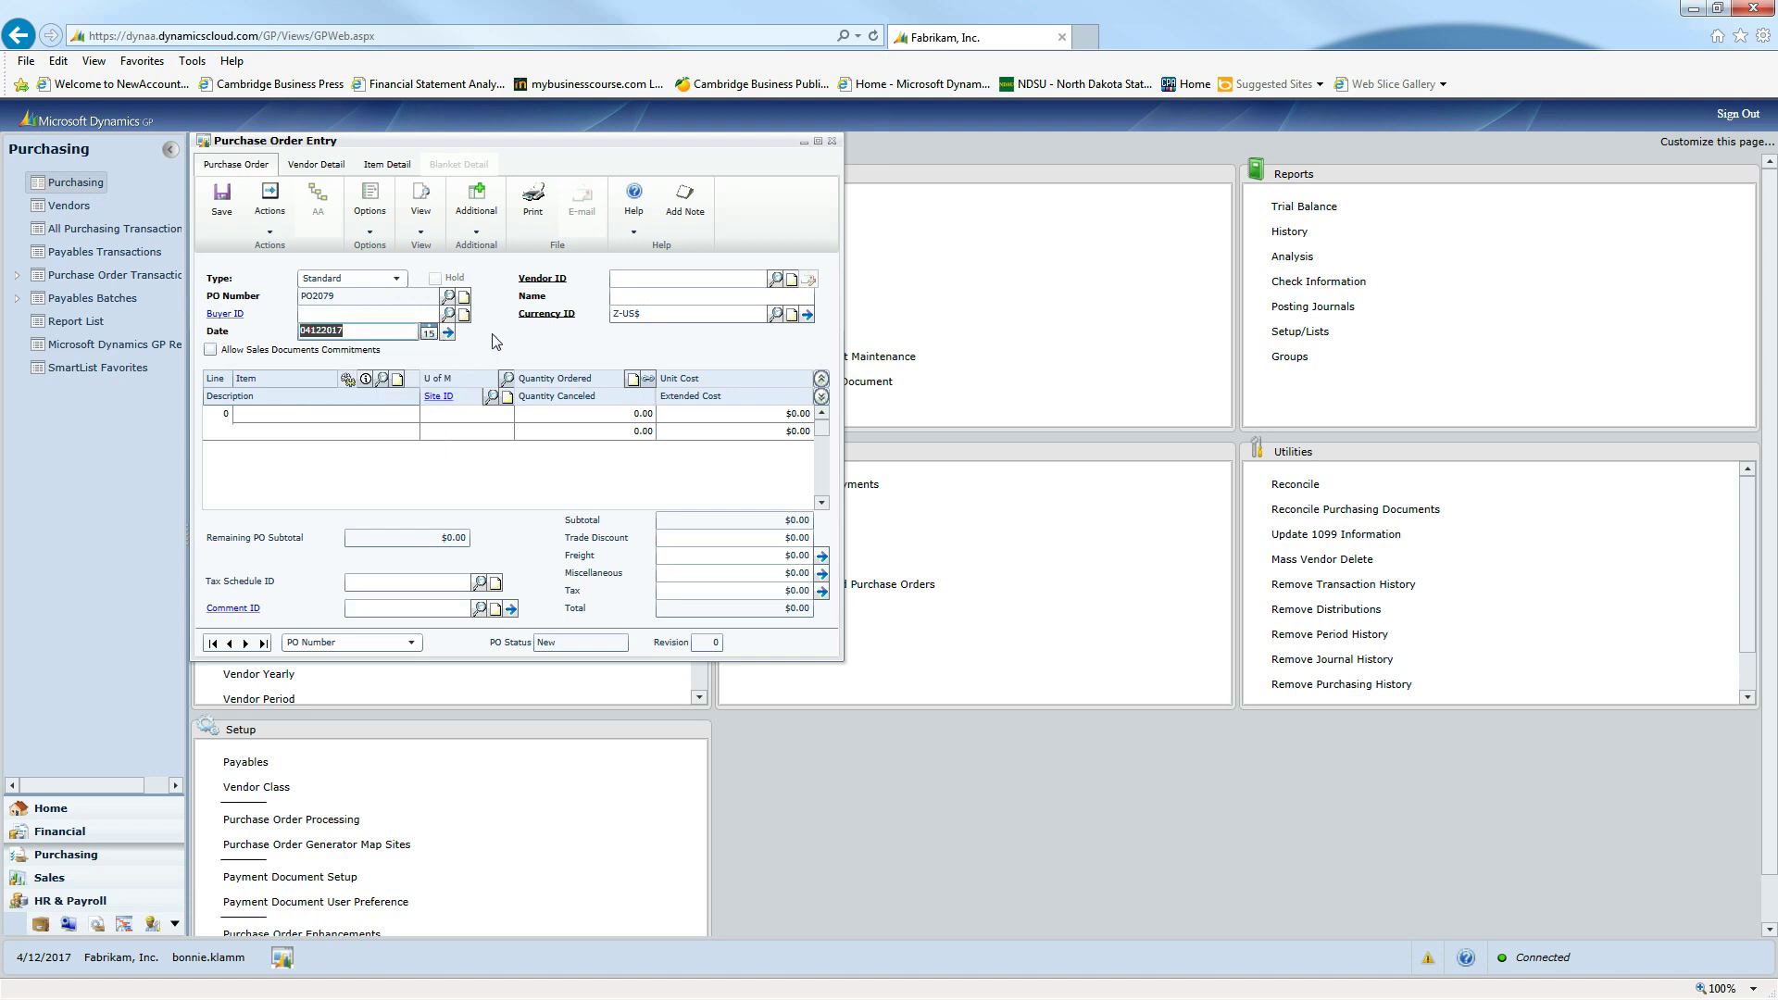
Set the purchase order's vendor ID to MLW242, leaving the buyer ID blank
key("Tab")
key("Tab")
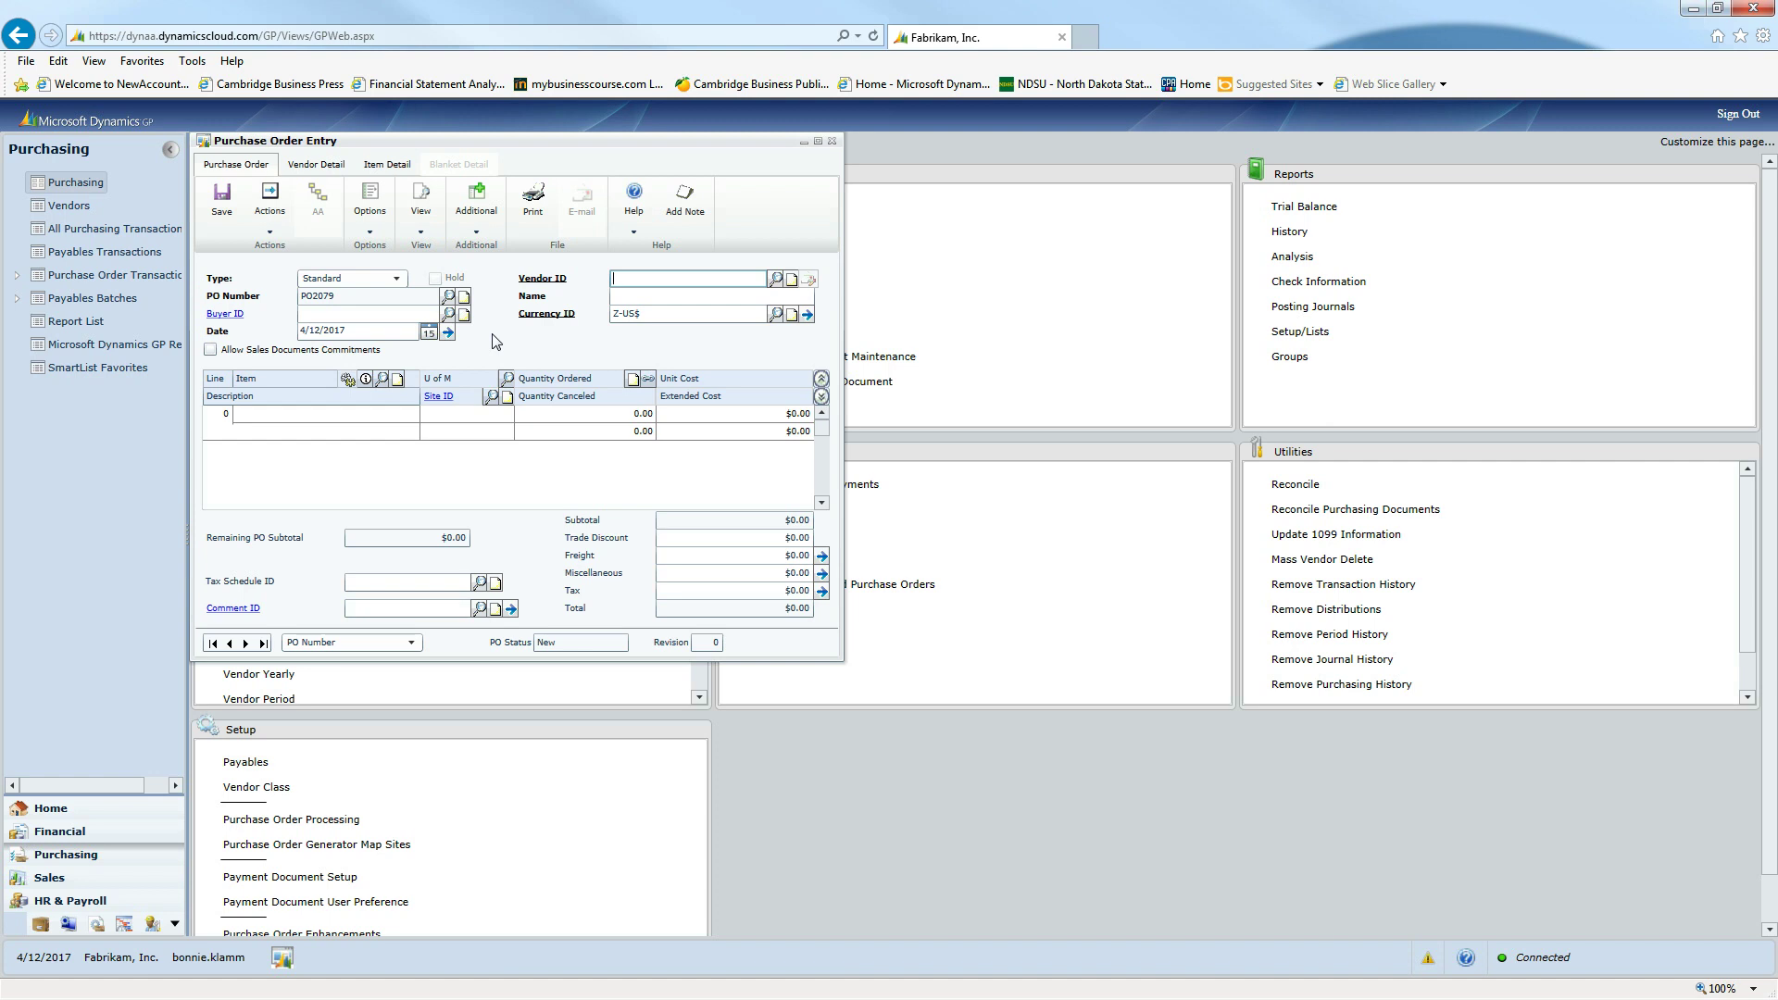
type("MLW")
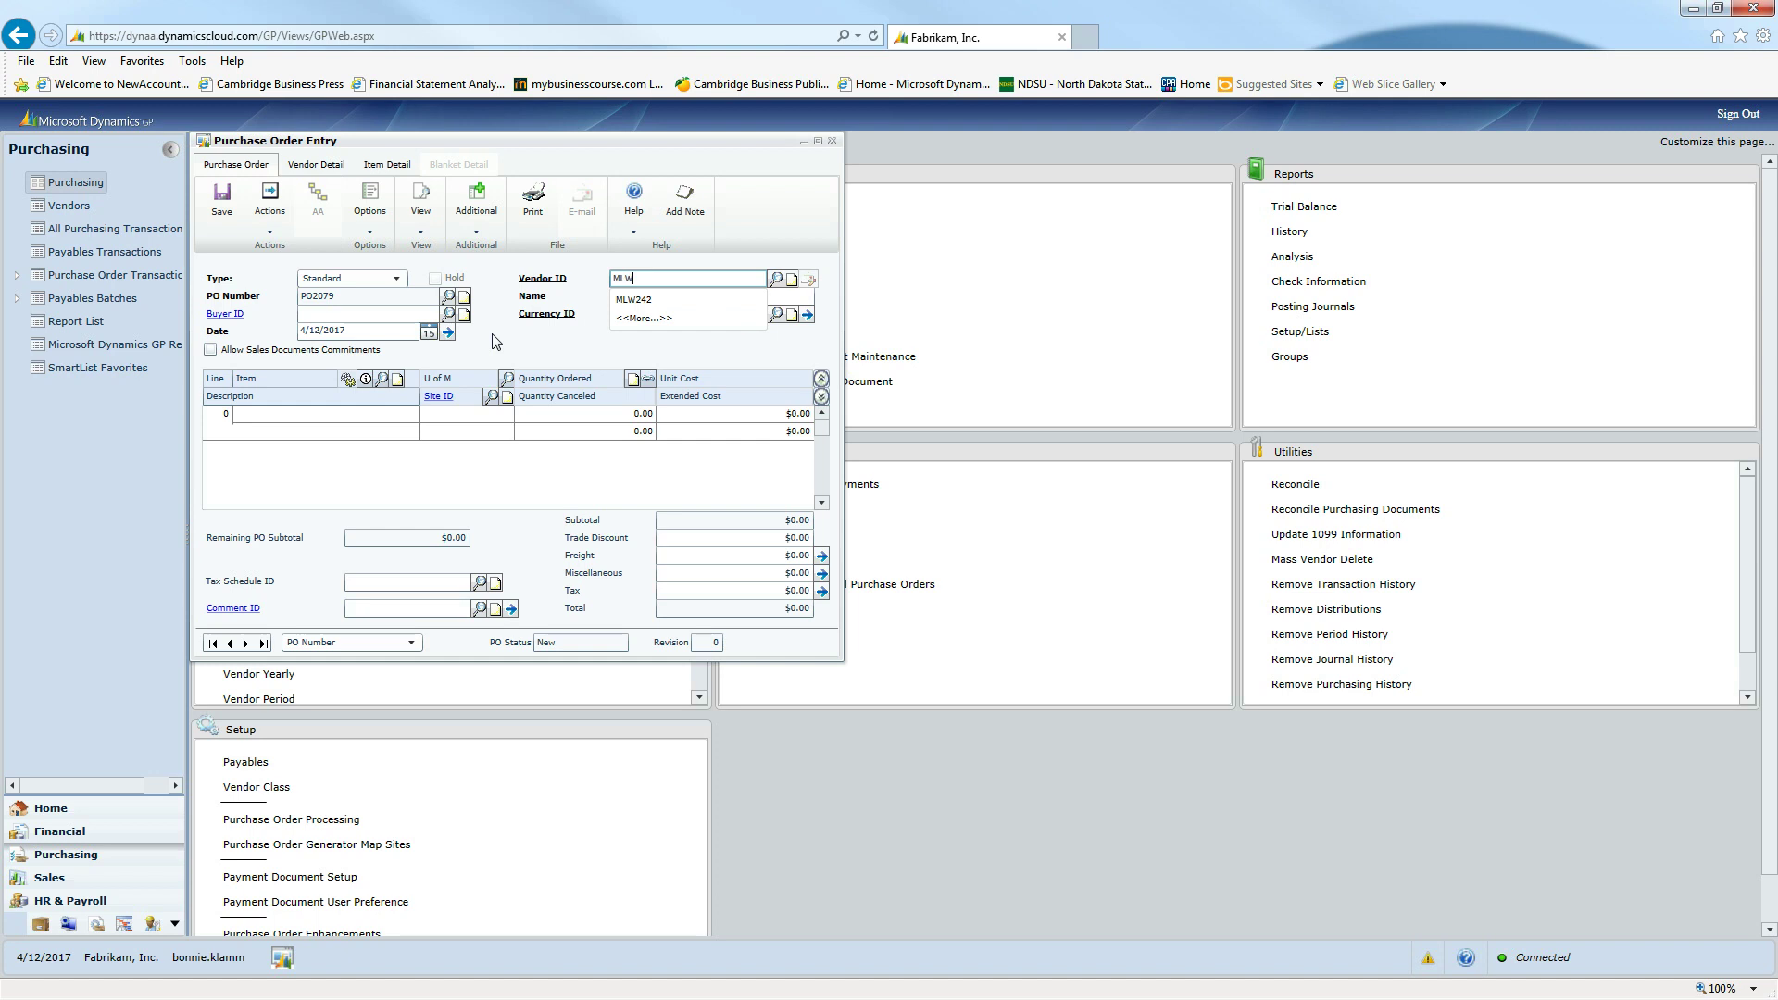
type("242")
left_click(655, 297)
key("Tab")
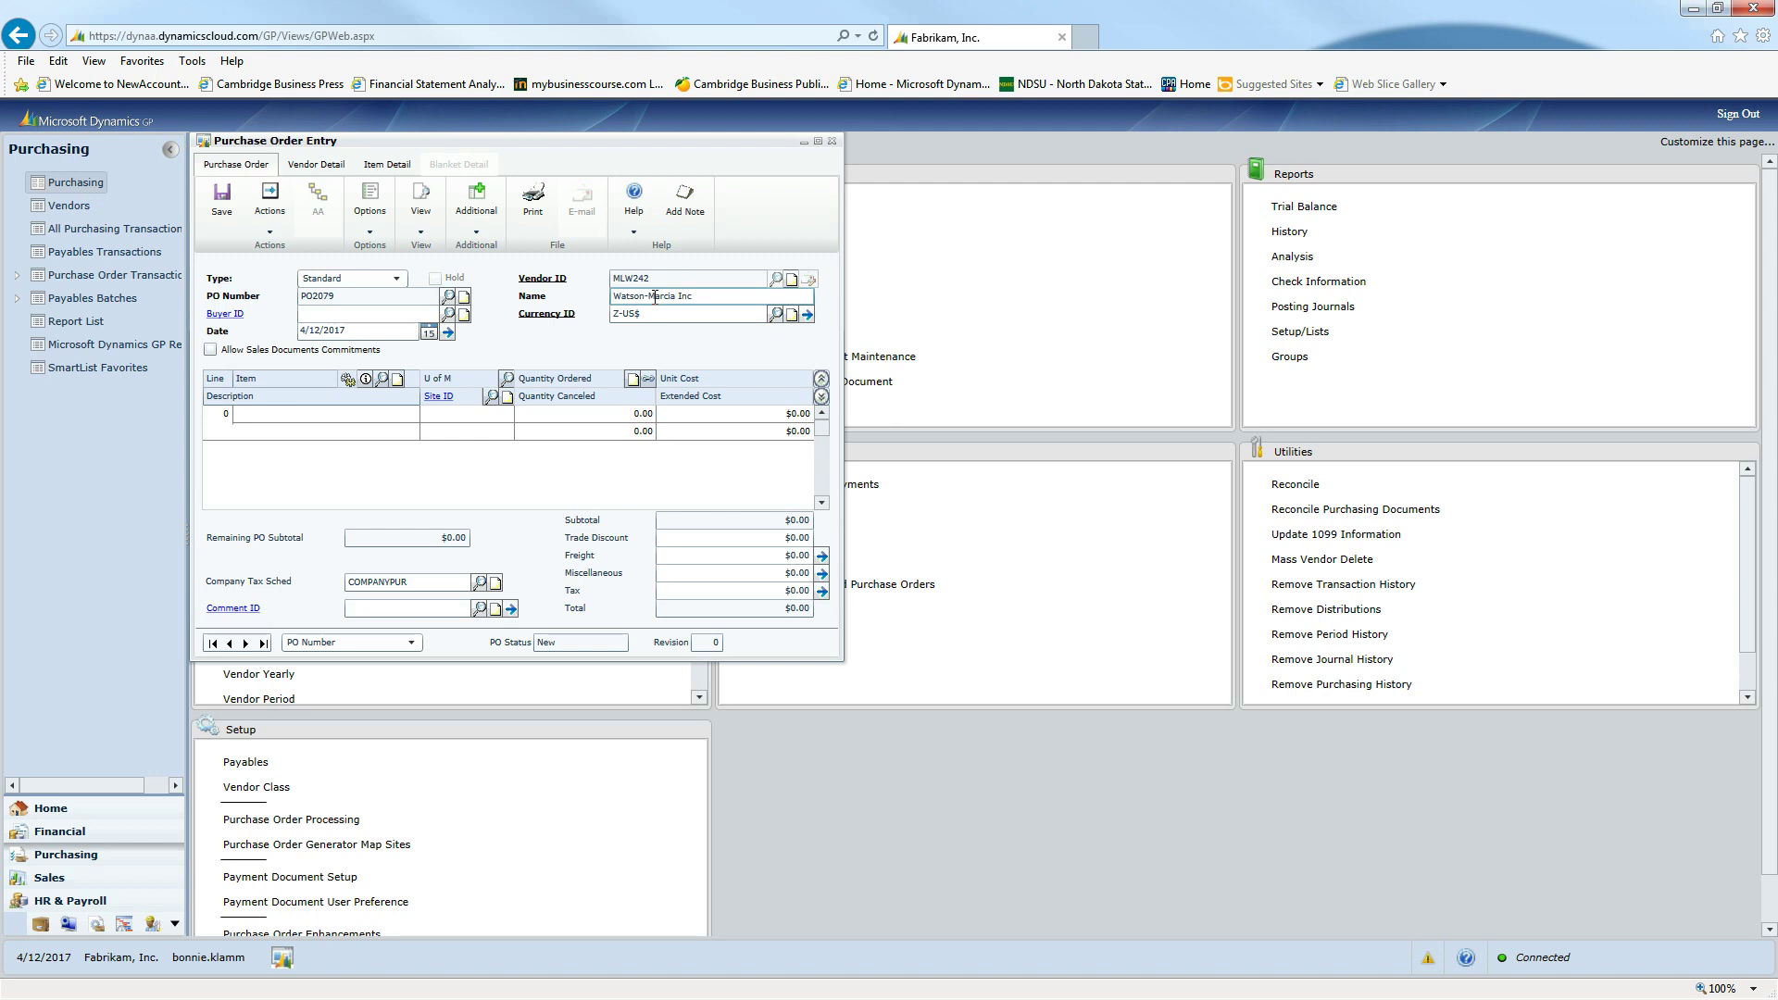
Enter item MLW242-0001 on the purchase order's first line
key("Tab")
key("Tab")
type("MLW-")
key("BackSpace")
key("BackSpace")
key("BackSpace")
key("BackSpace")
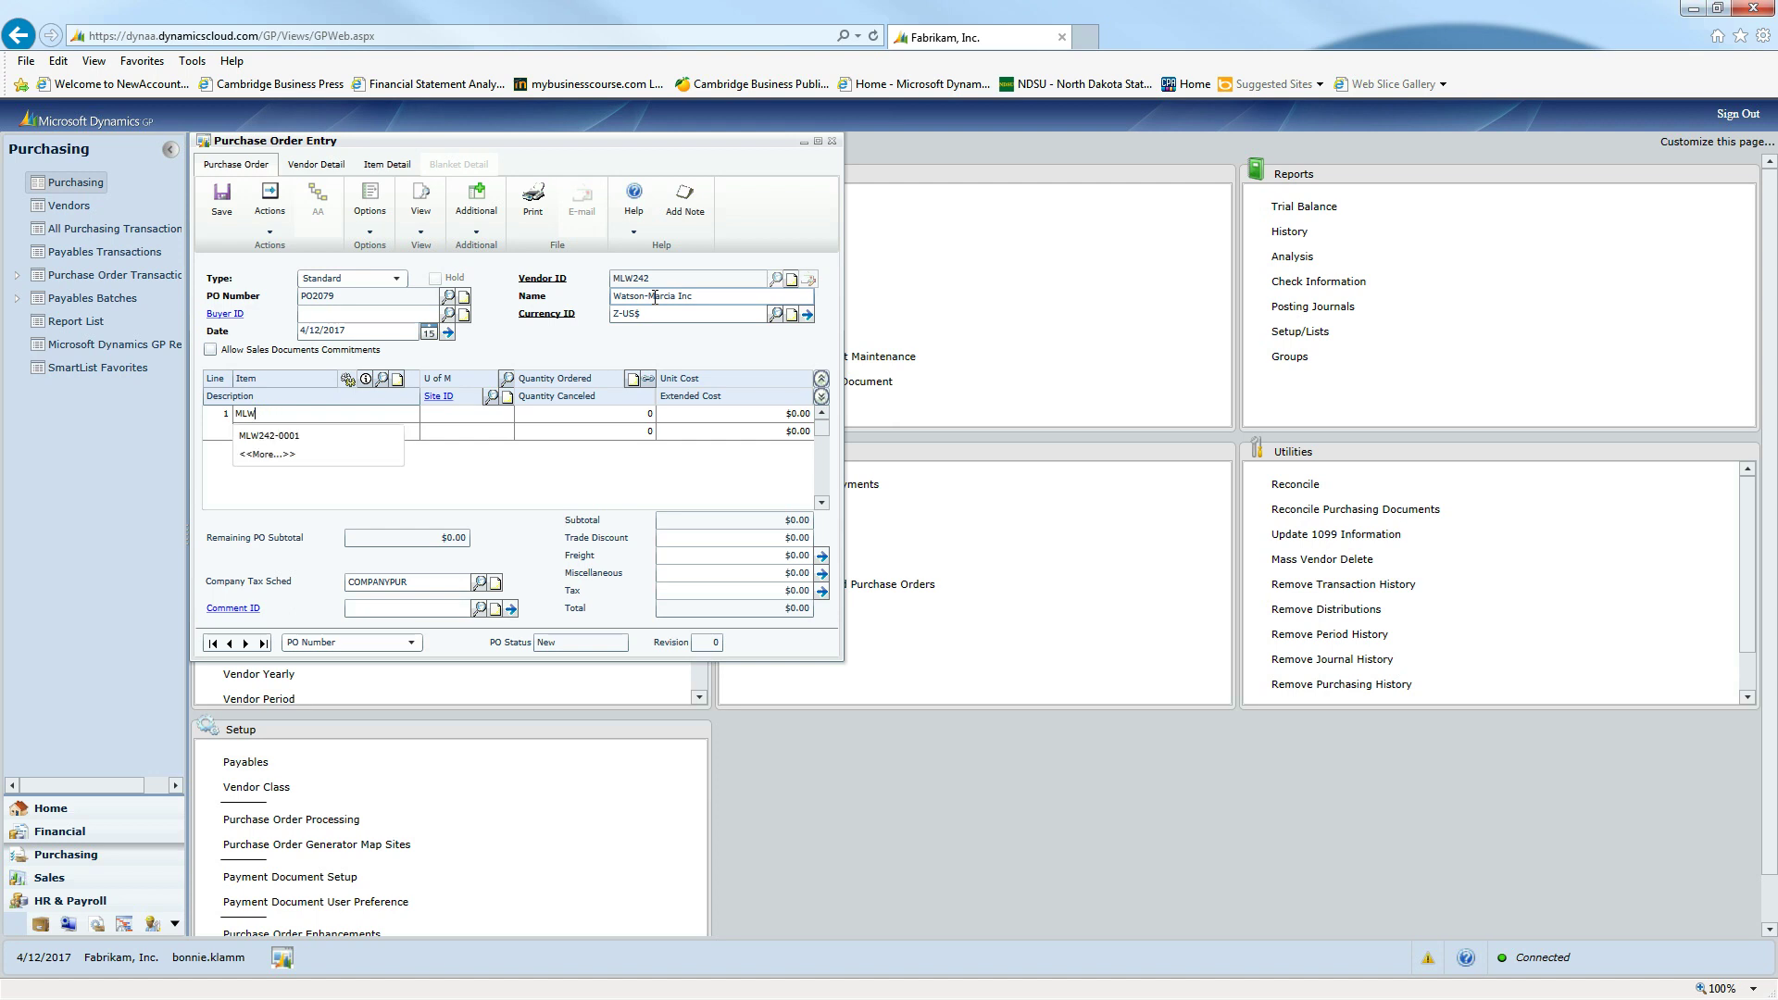
key("Down")
key("Return")
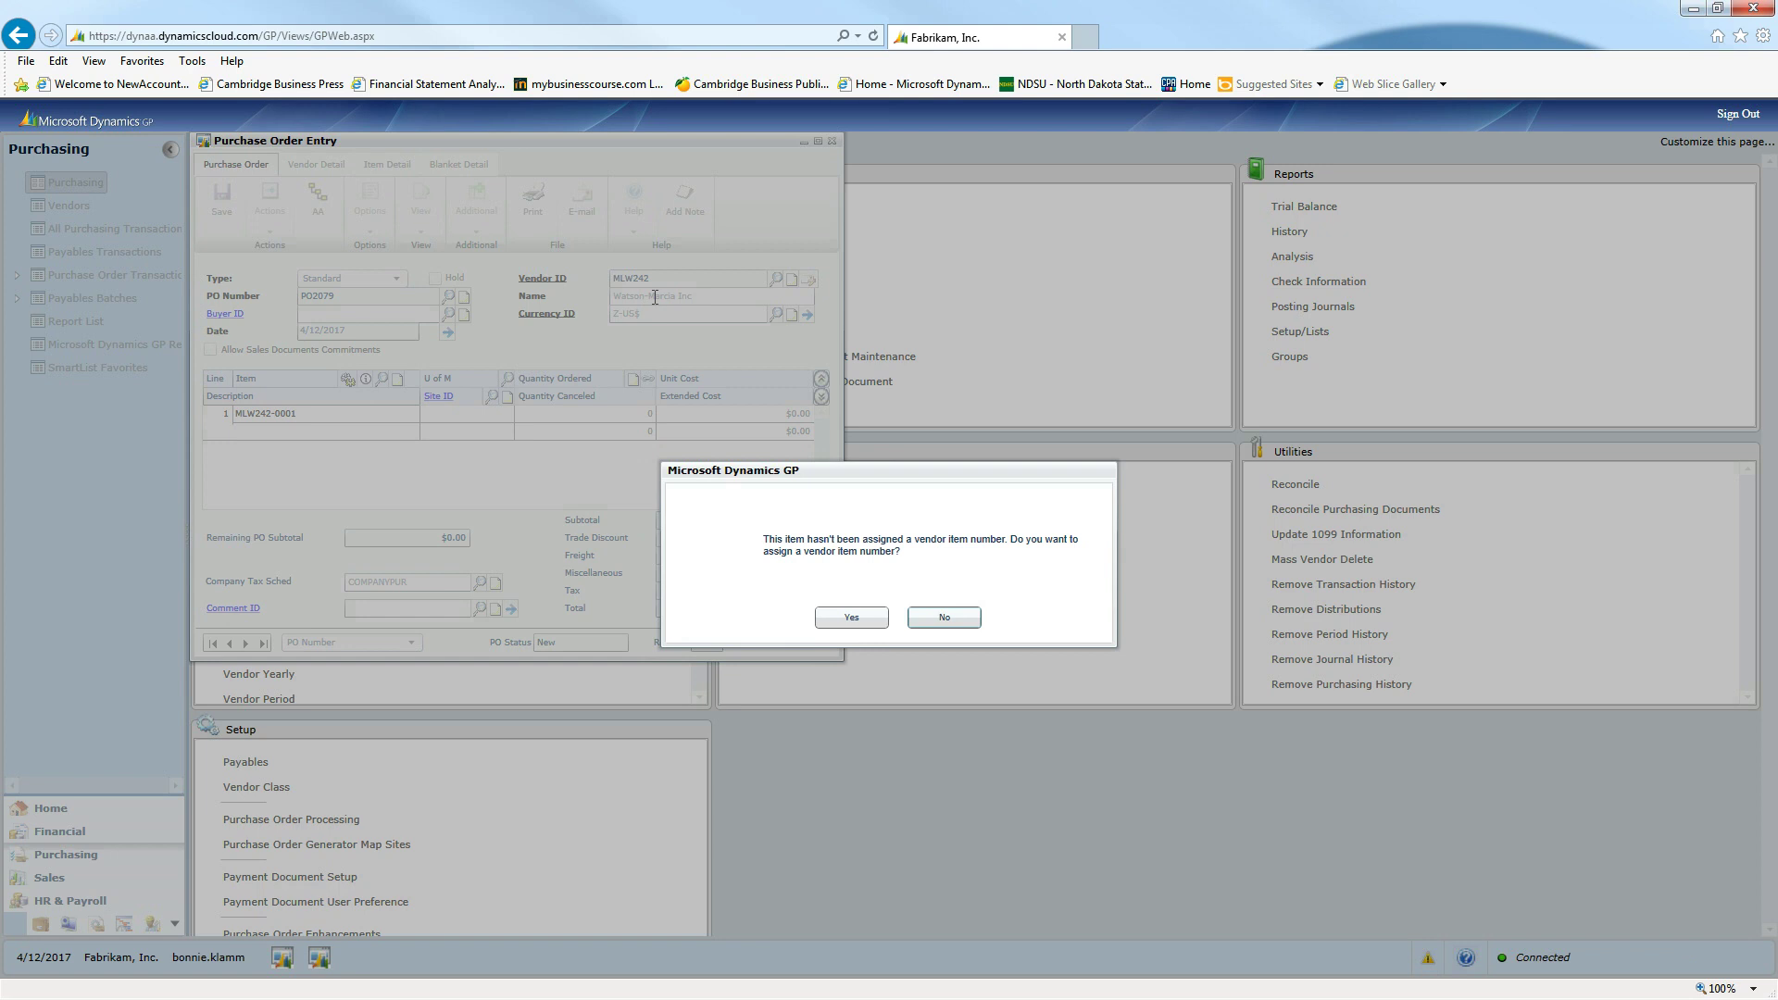
Agree to assign a vendor item number, save C-1234 as the vendor item, and close Item Vendors Maintenance
left_click(838, 619)
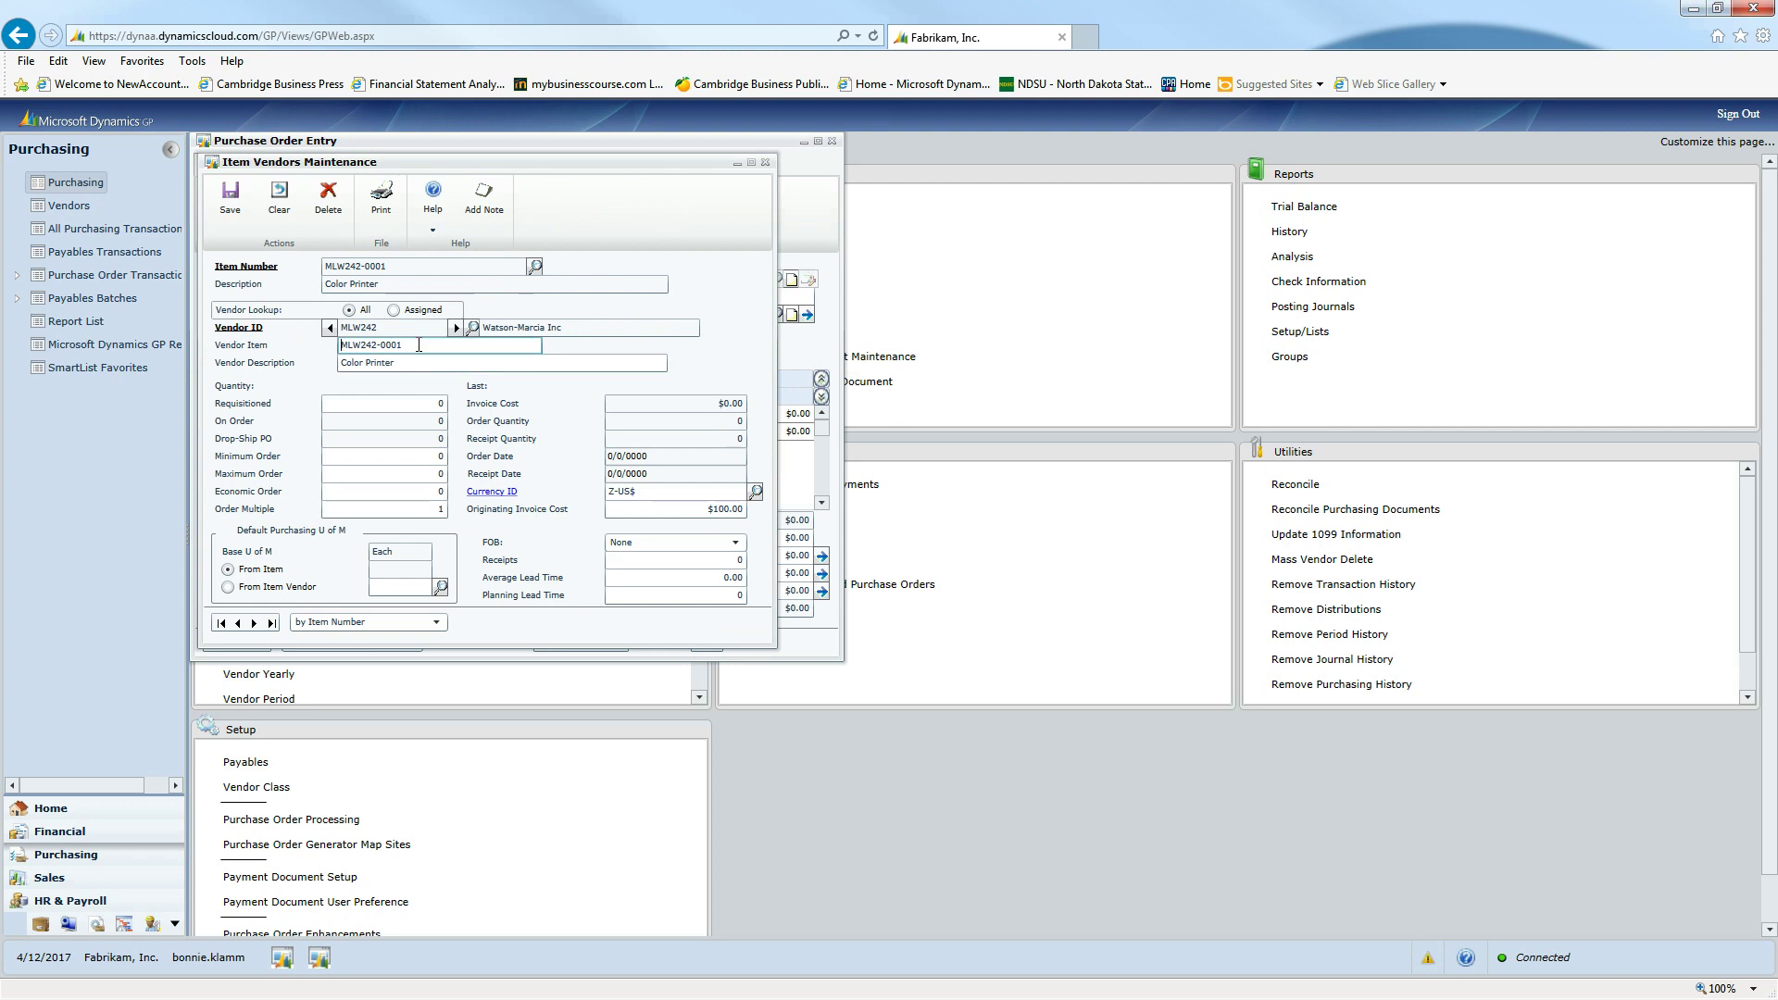
left_click_drag(417, 345, 339, 349)
type("C-1234")
left_click(239, 202)
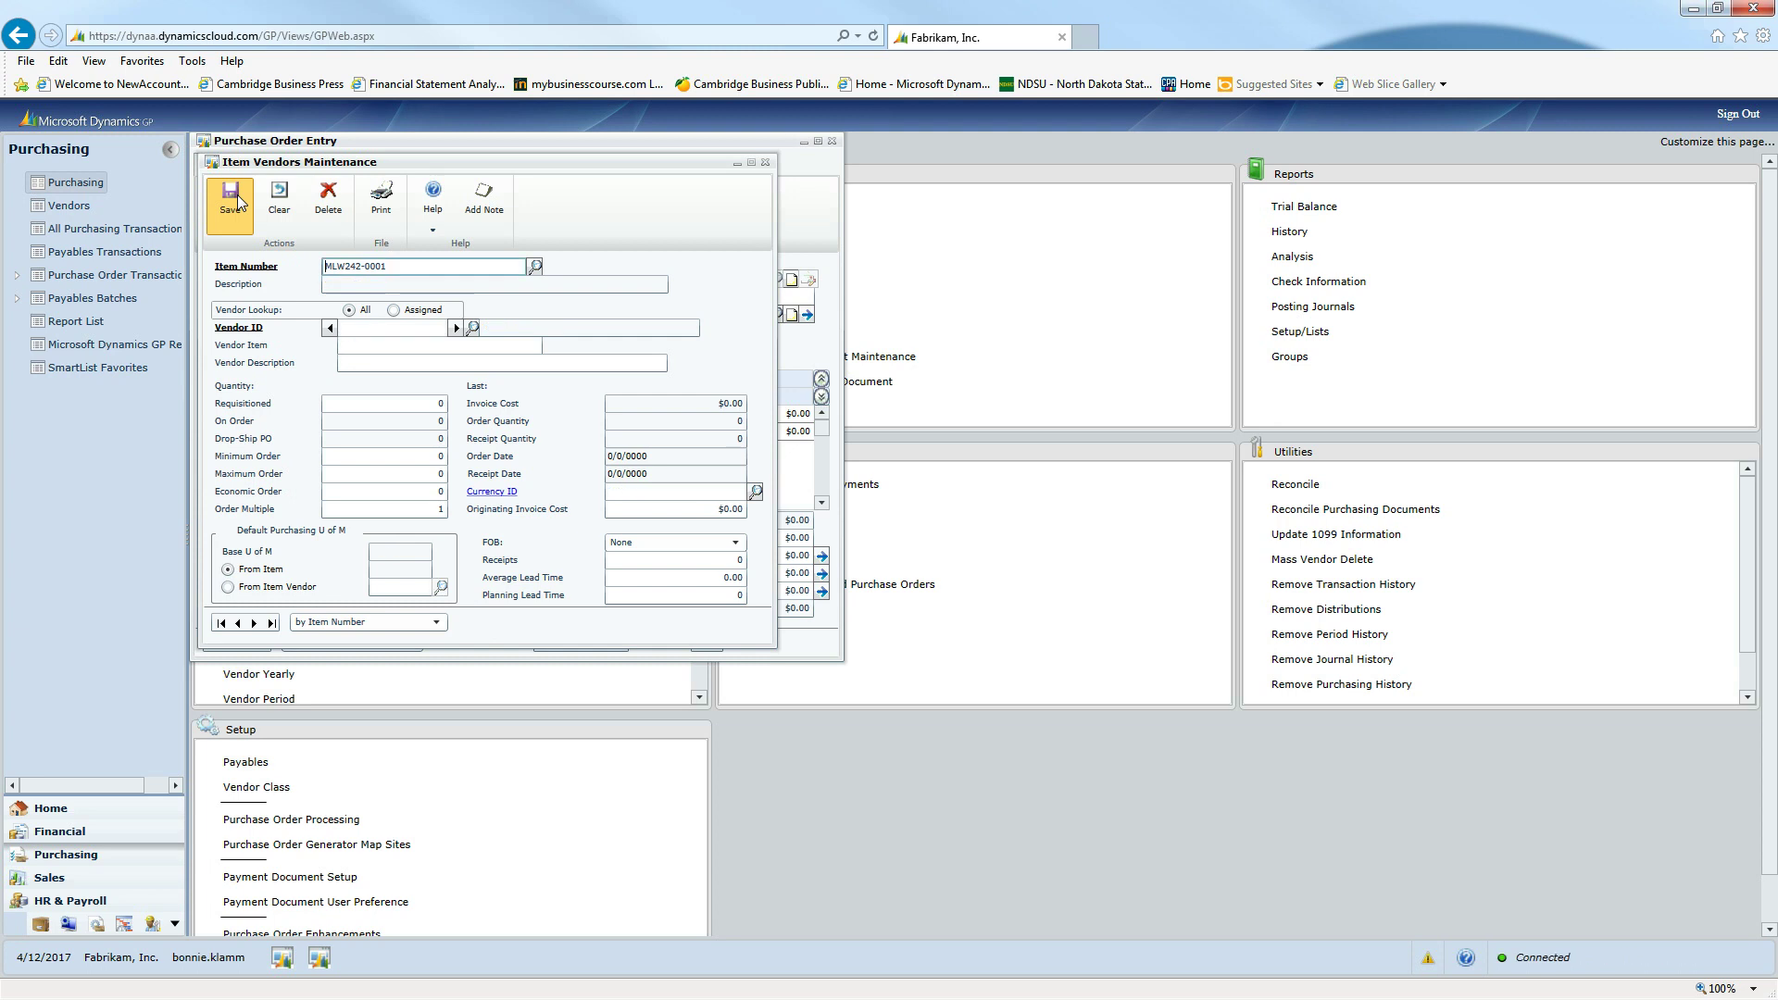
left_click(765, 163)
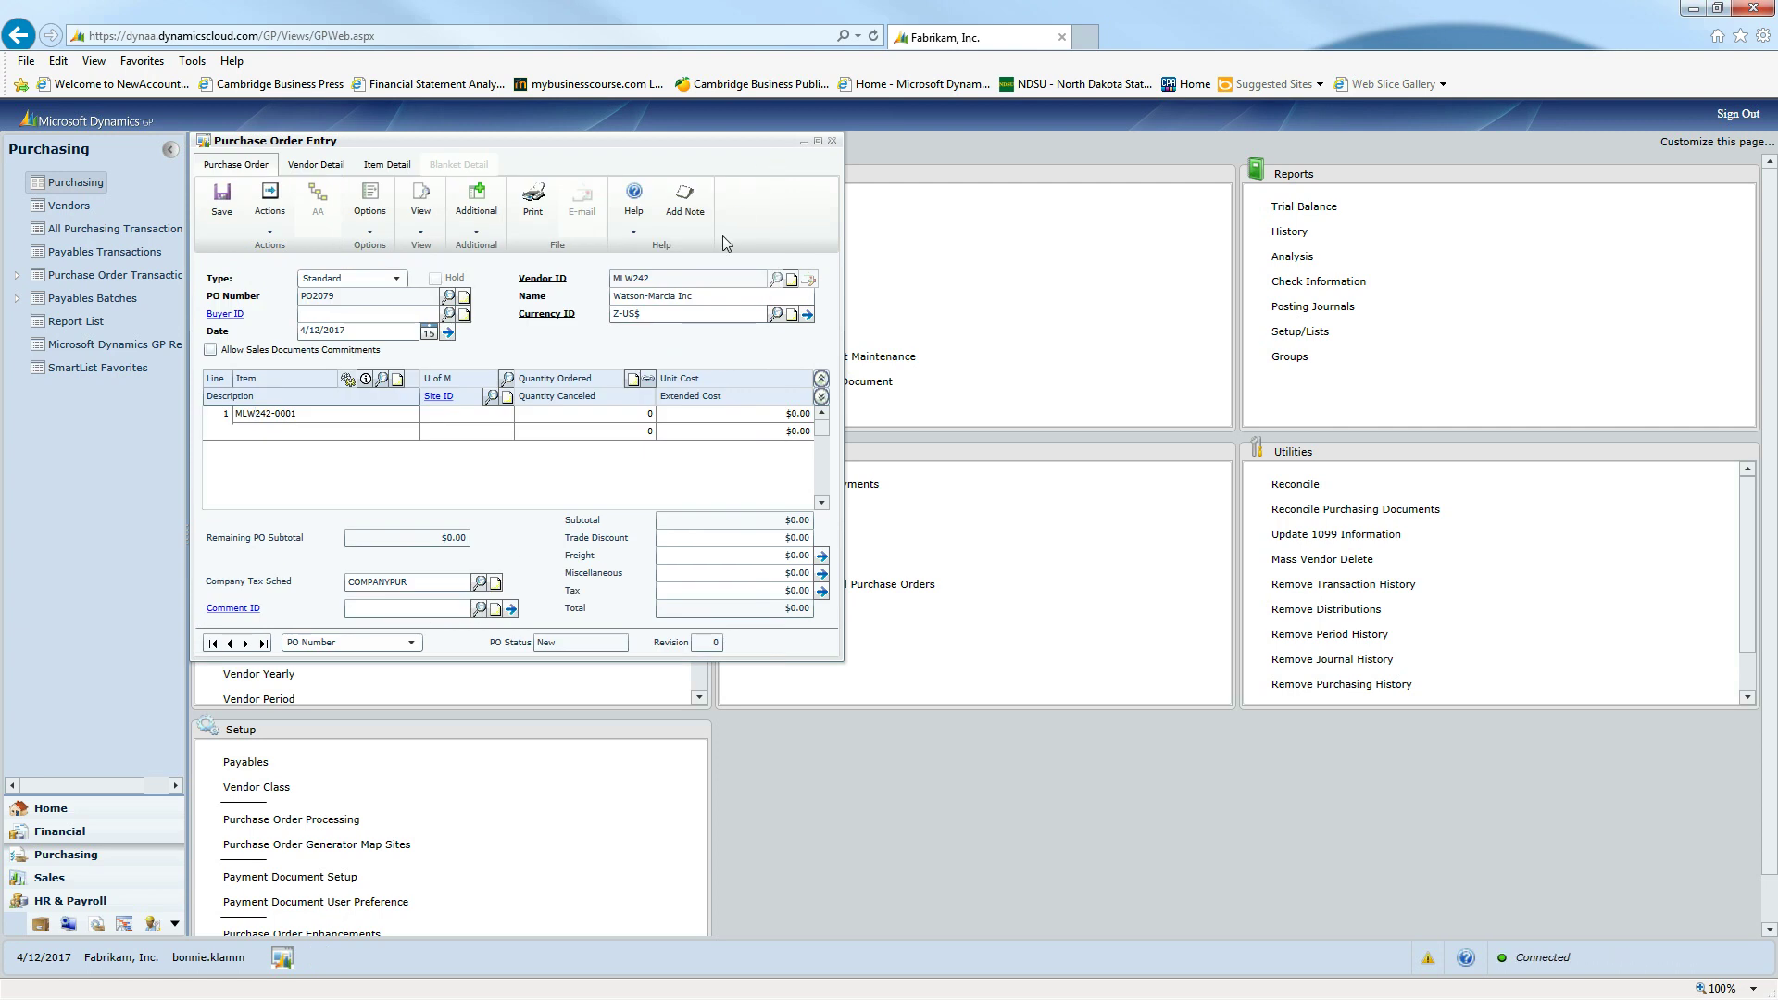
Accept the color printer line's default description and site, and choose Each as its unit of measure
key("Tab")
left_click(345, 415)
left_click(434, 415)
left_click(267, 431)
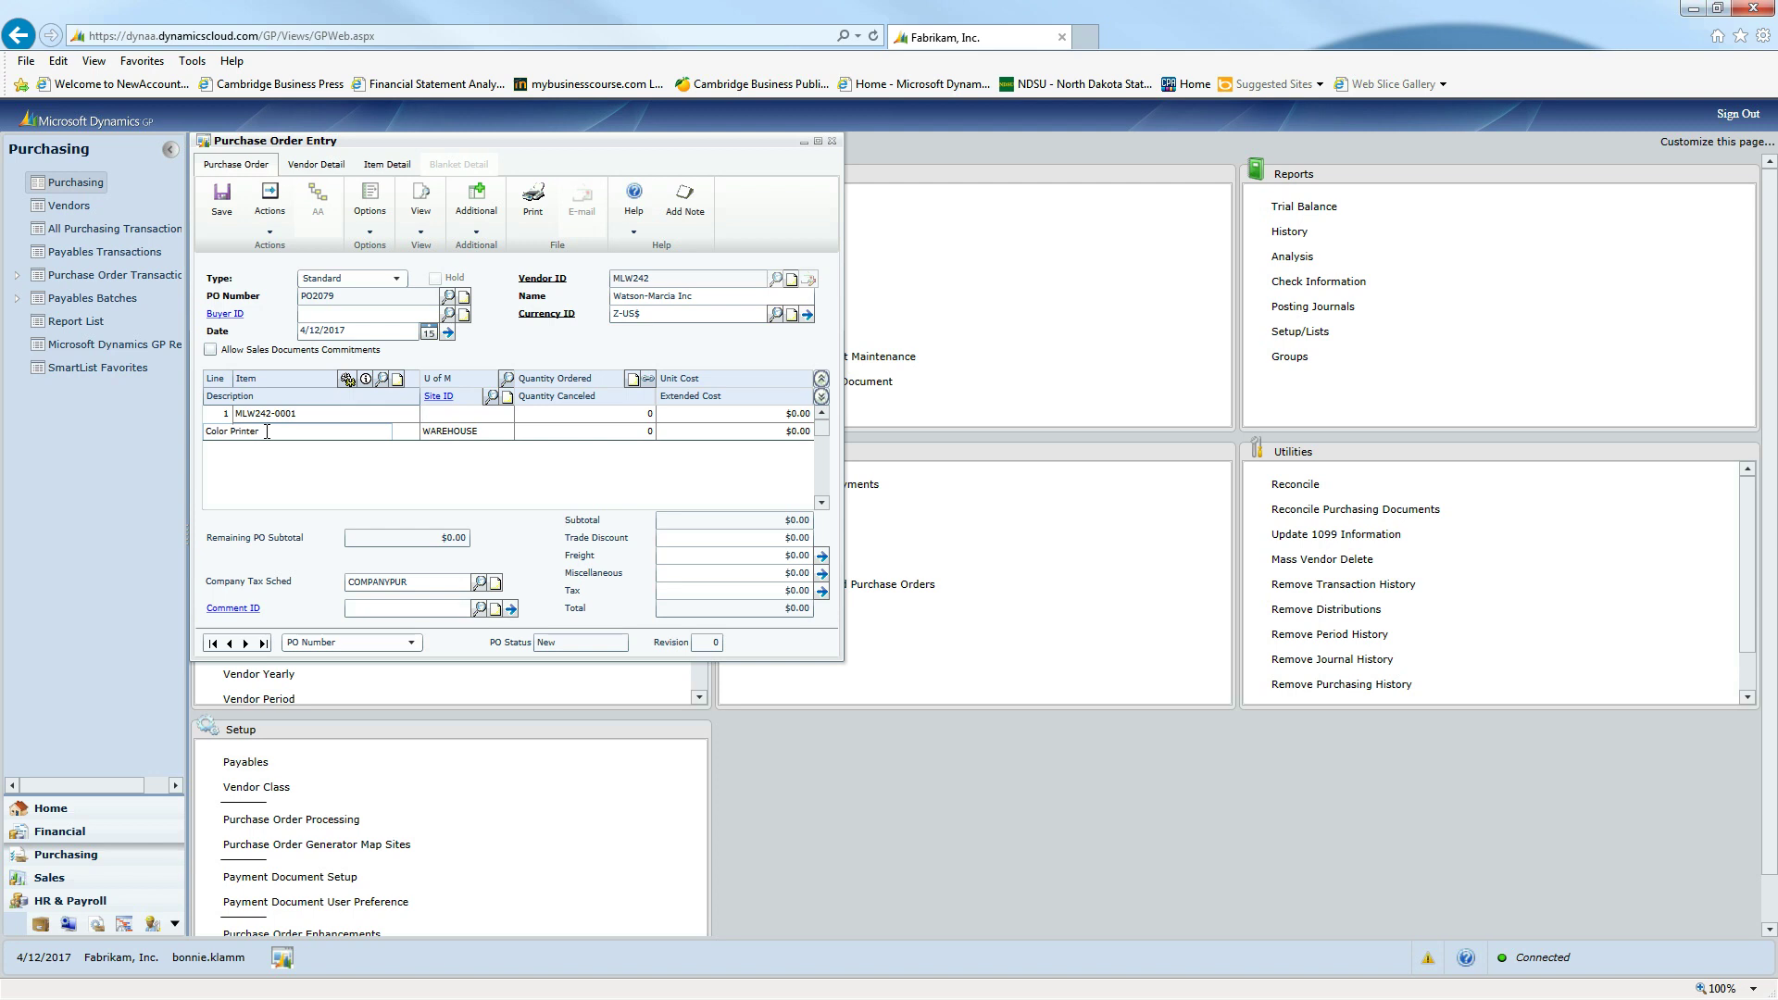
left_click(472, 431)
left_click(453, 415)
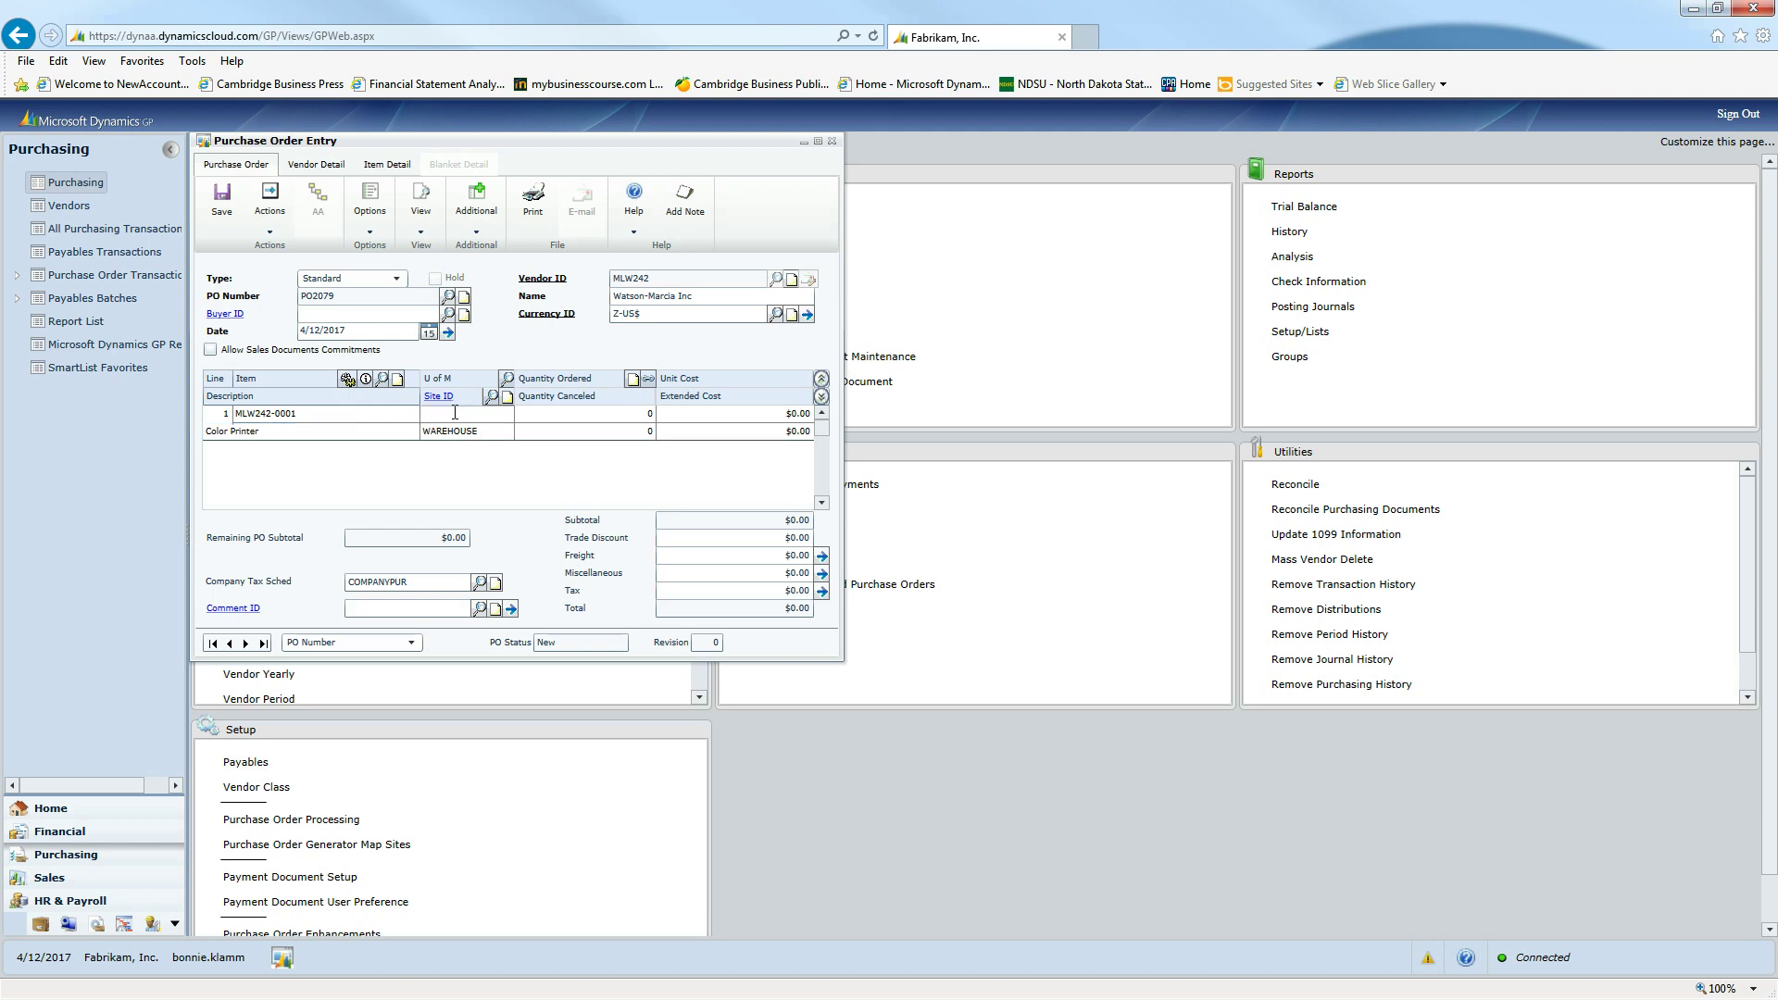
left_click(507, 379)
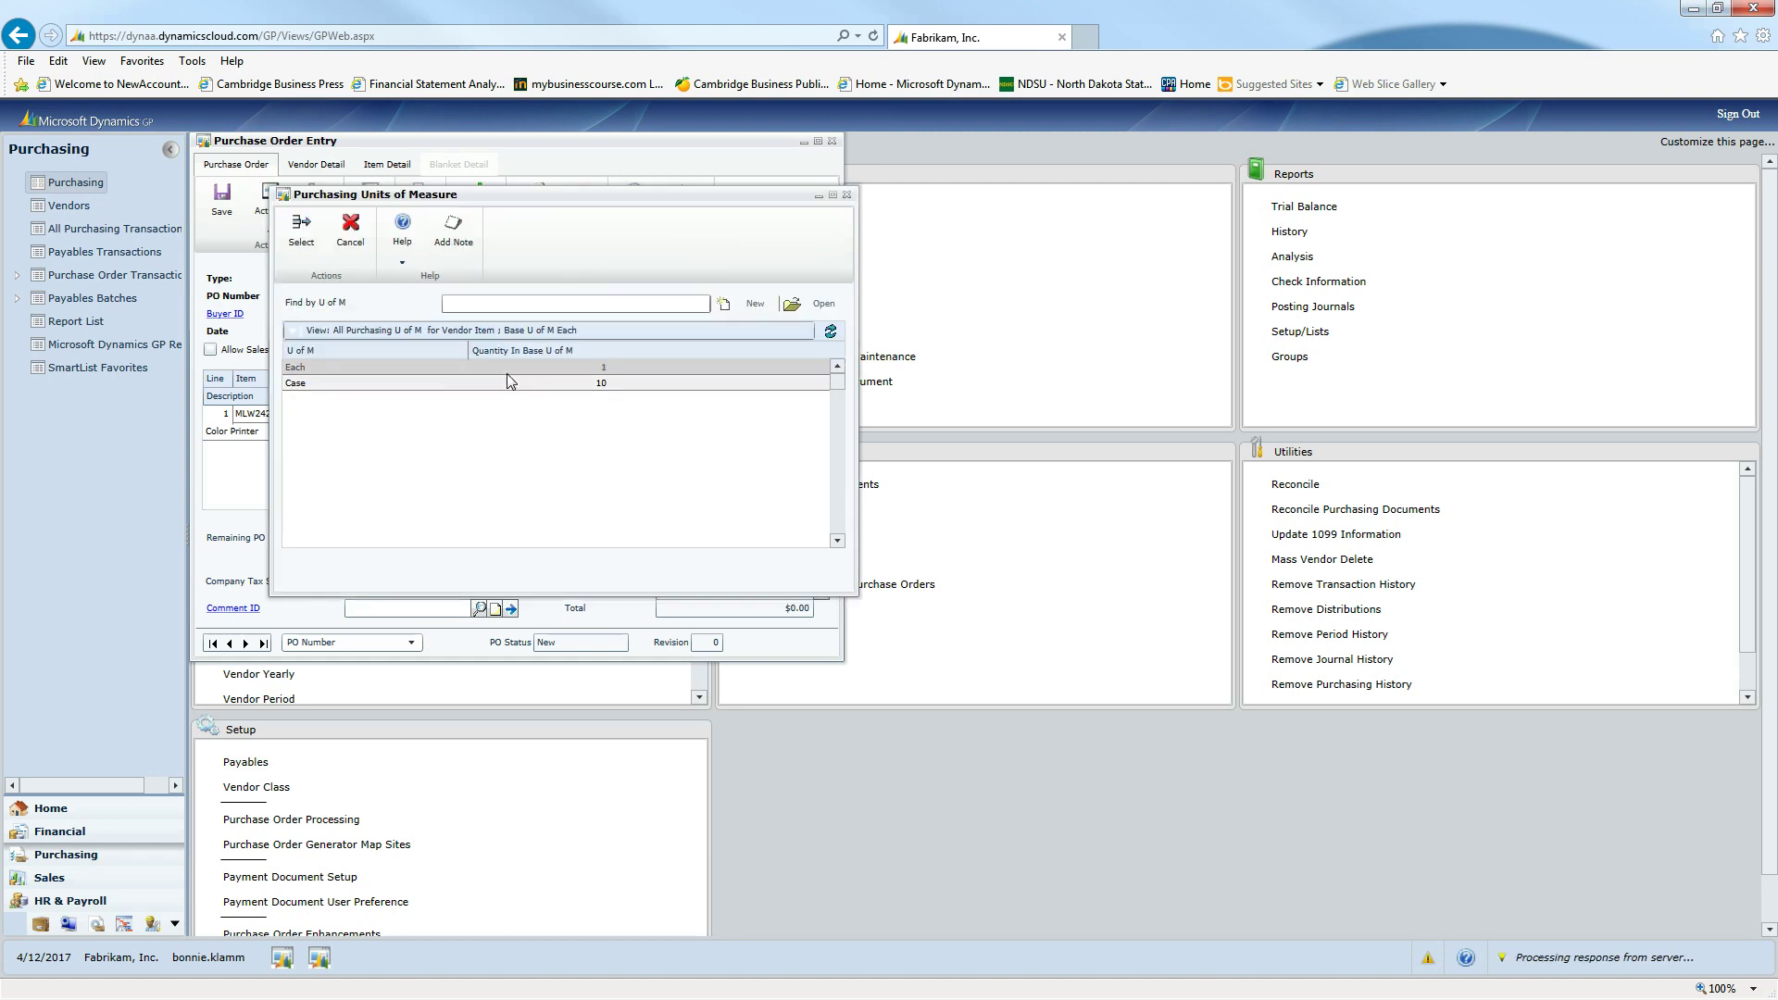
left_click(301, 231)
Set the line's quantity ordered to 20 and accept the default unit cost and extended cost
left_click(534, 419)
key("Tab")
key("shift+Tab")
type("2")
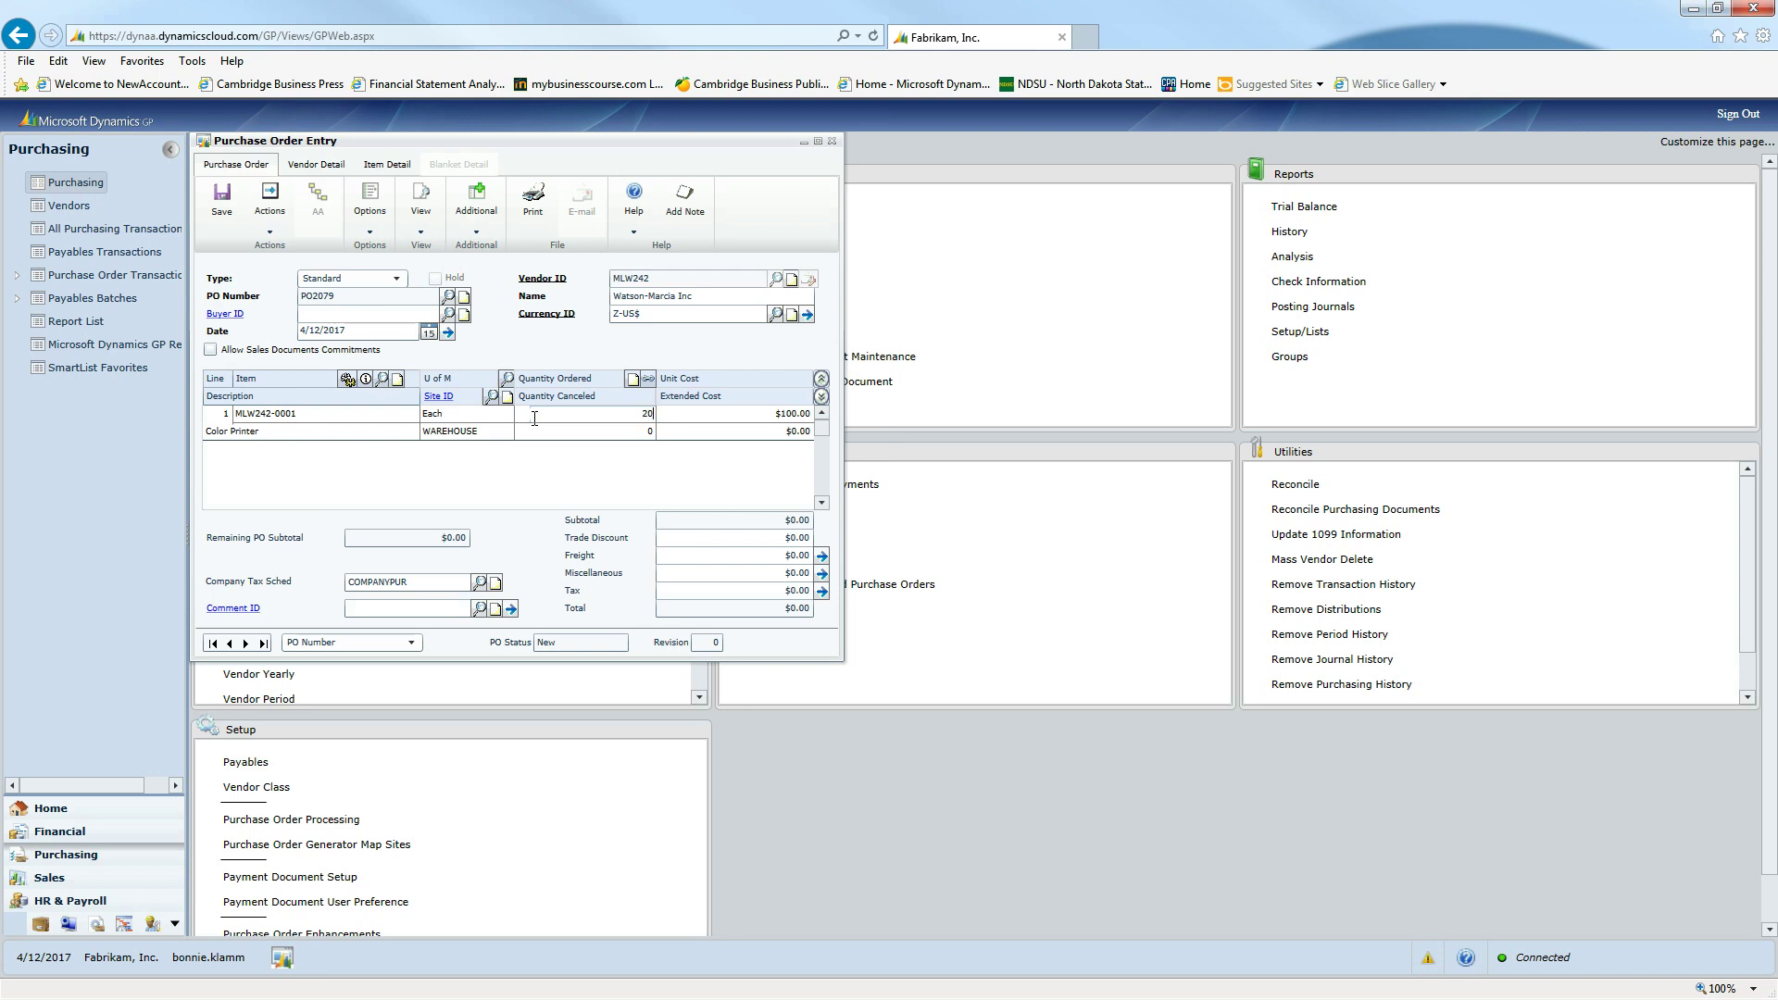
key("Tab")
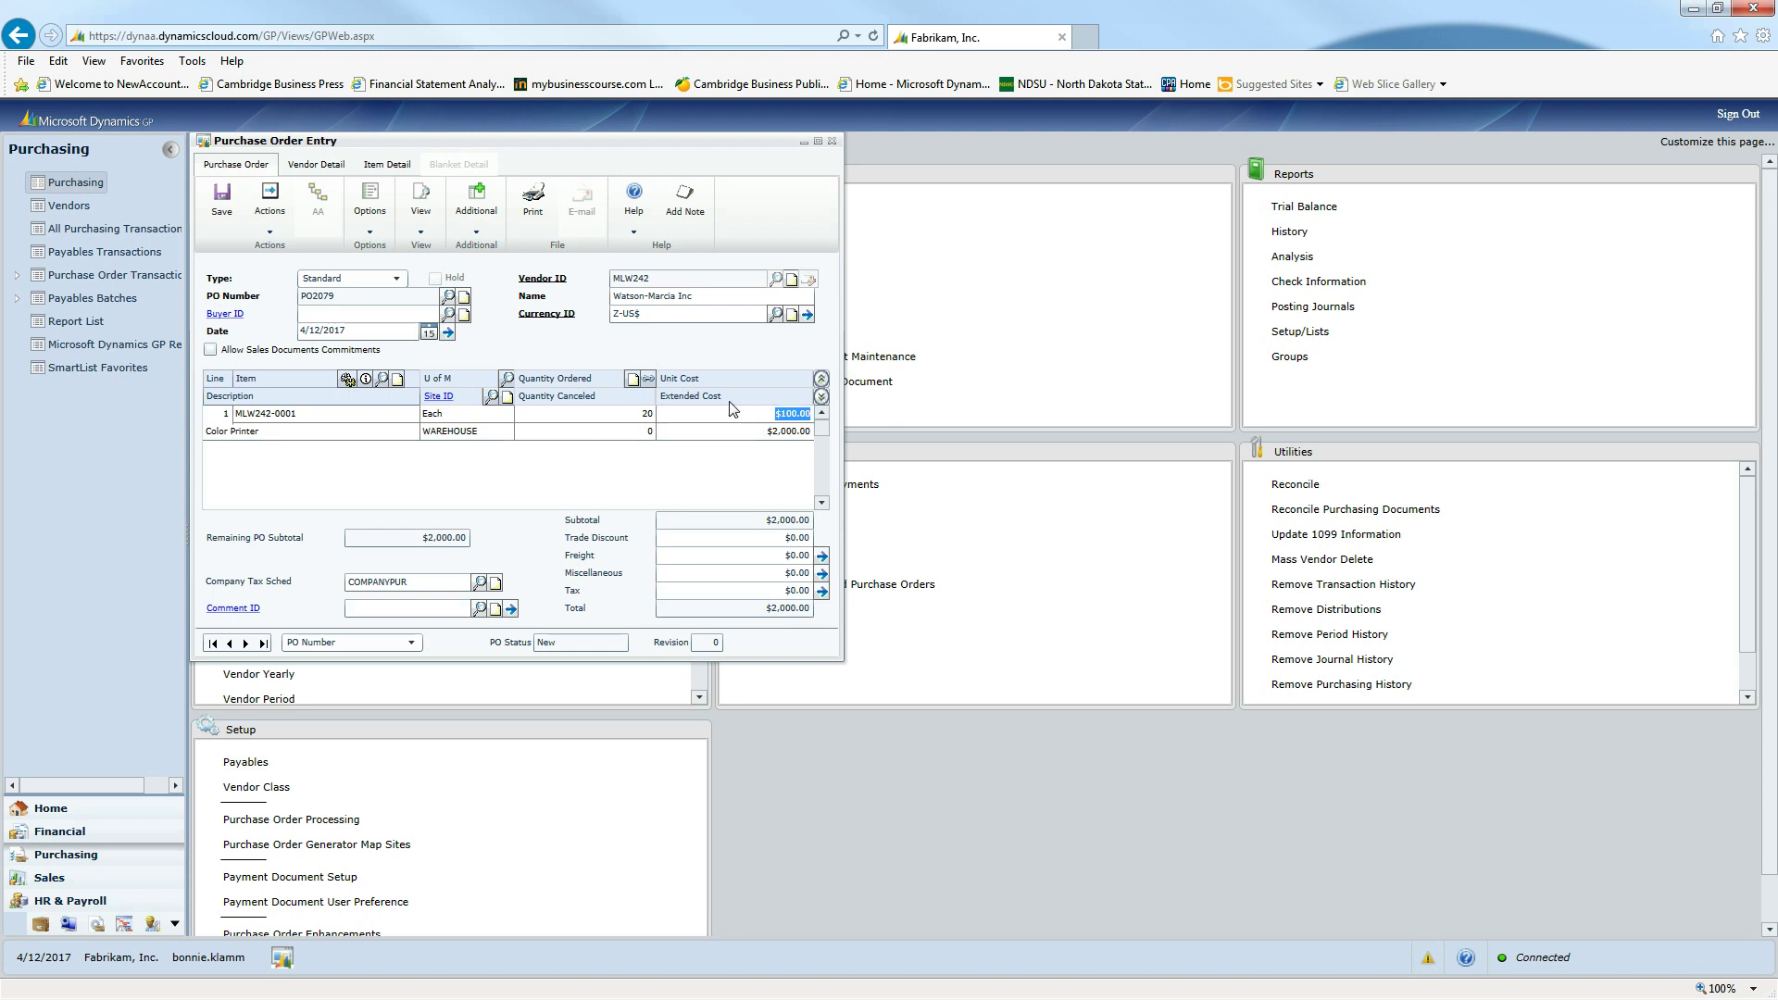
left_click(763, 432)
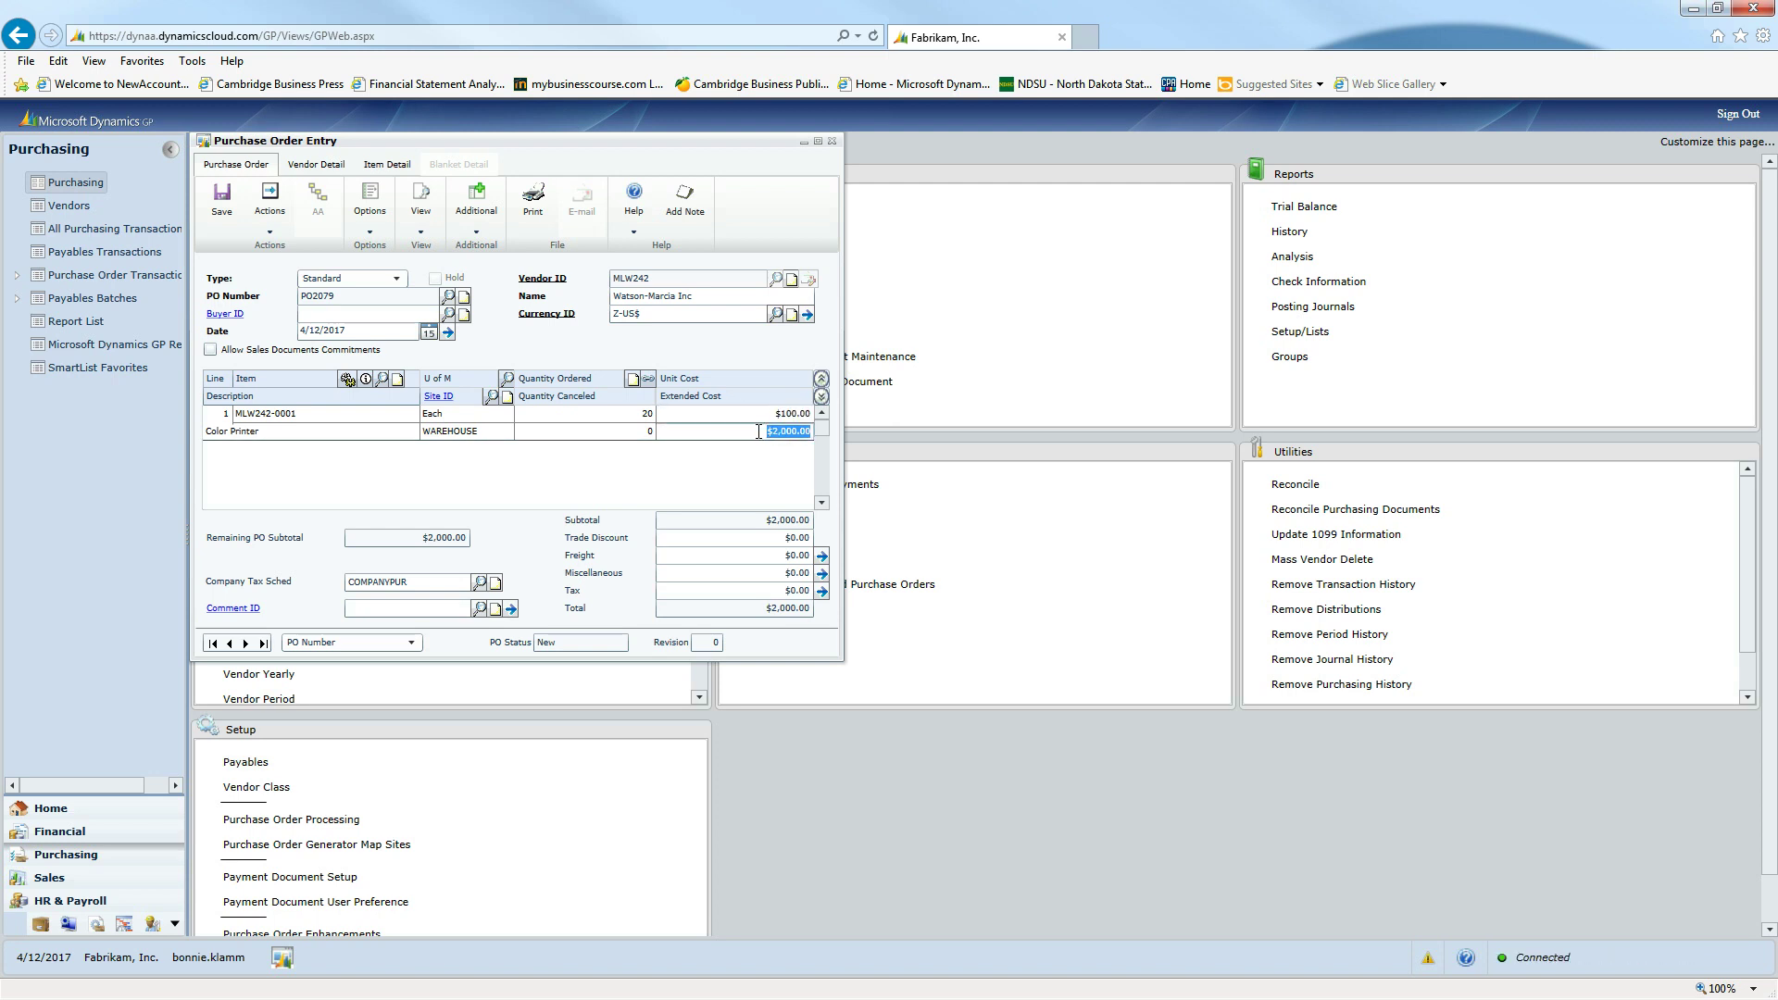
left_click(759, 454)
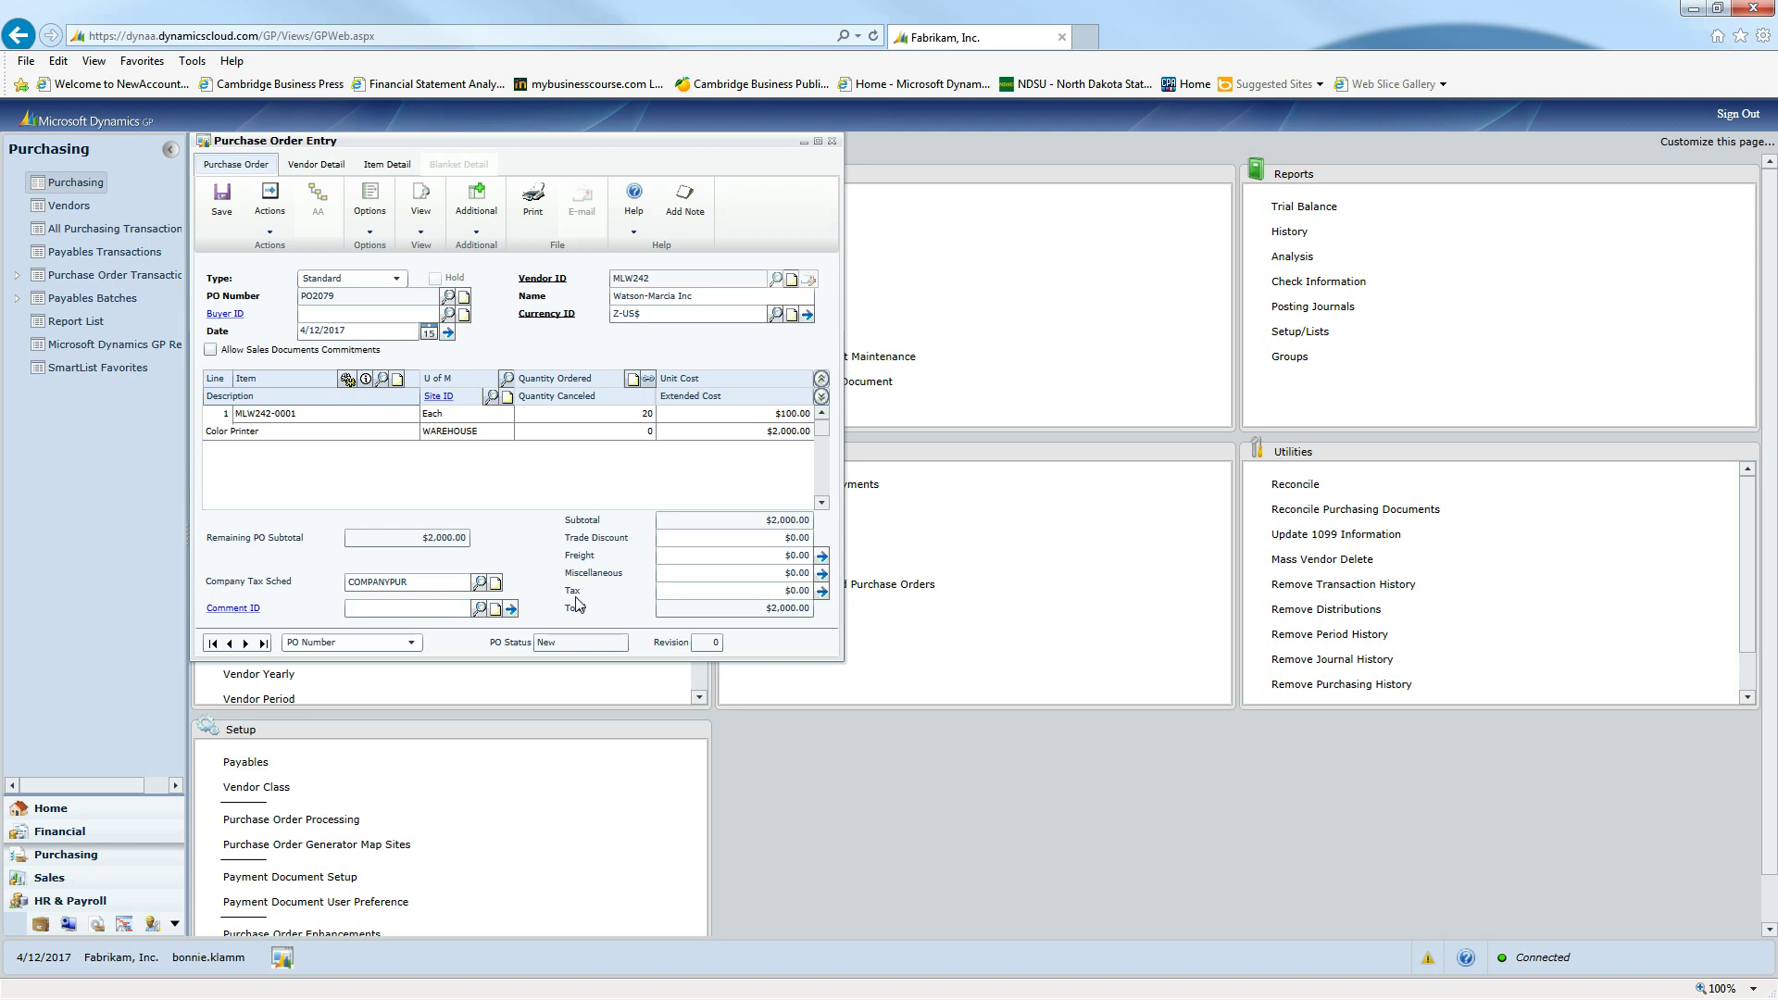
Review the order's vendor details, inspect the item's inventory account and vendor item, and return to the main order view
left_click(316, 165)
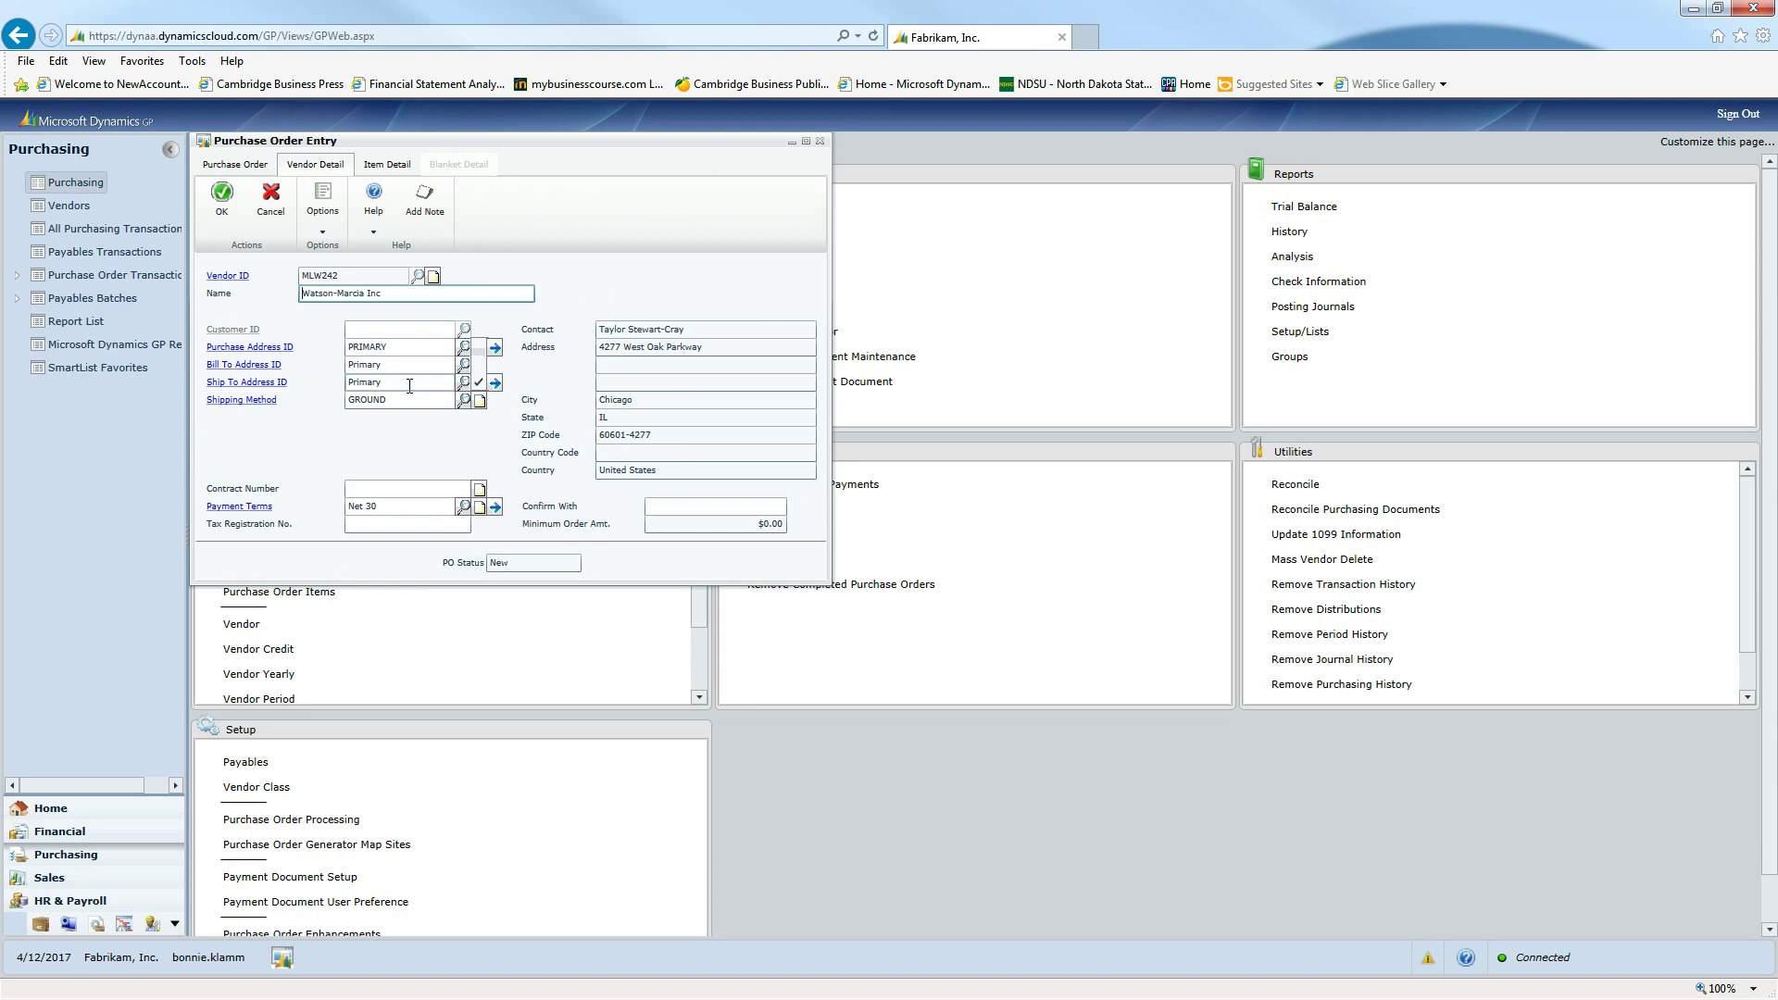
left_click(385, 170)
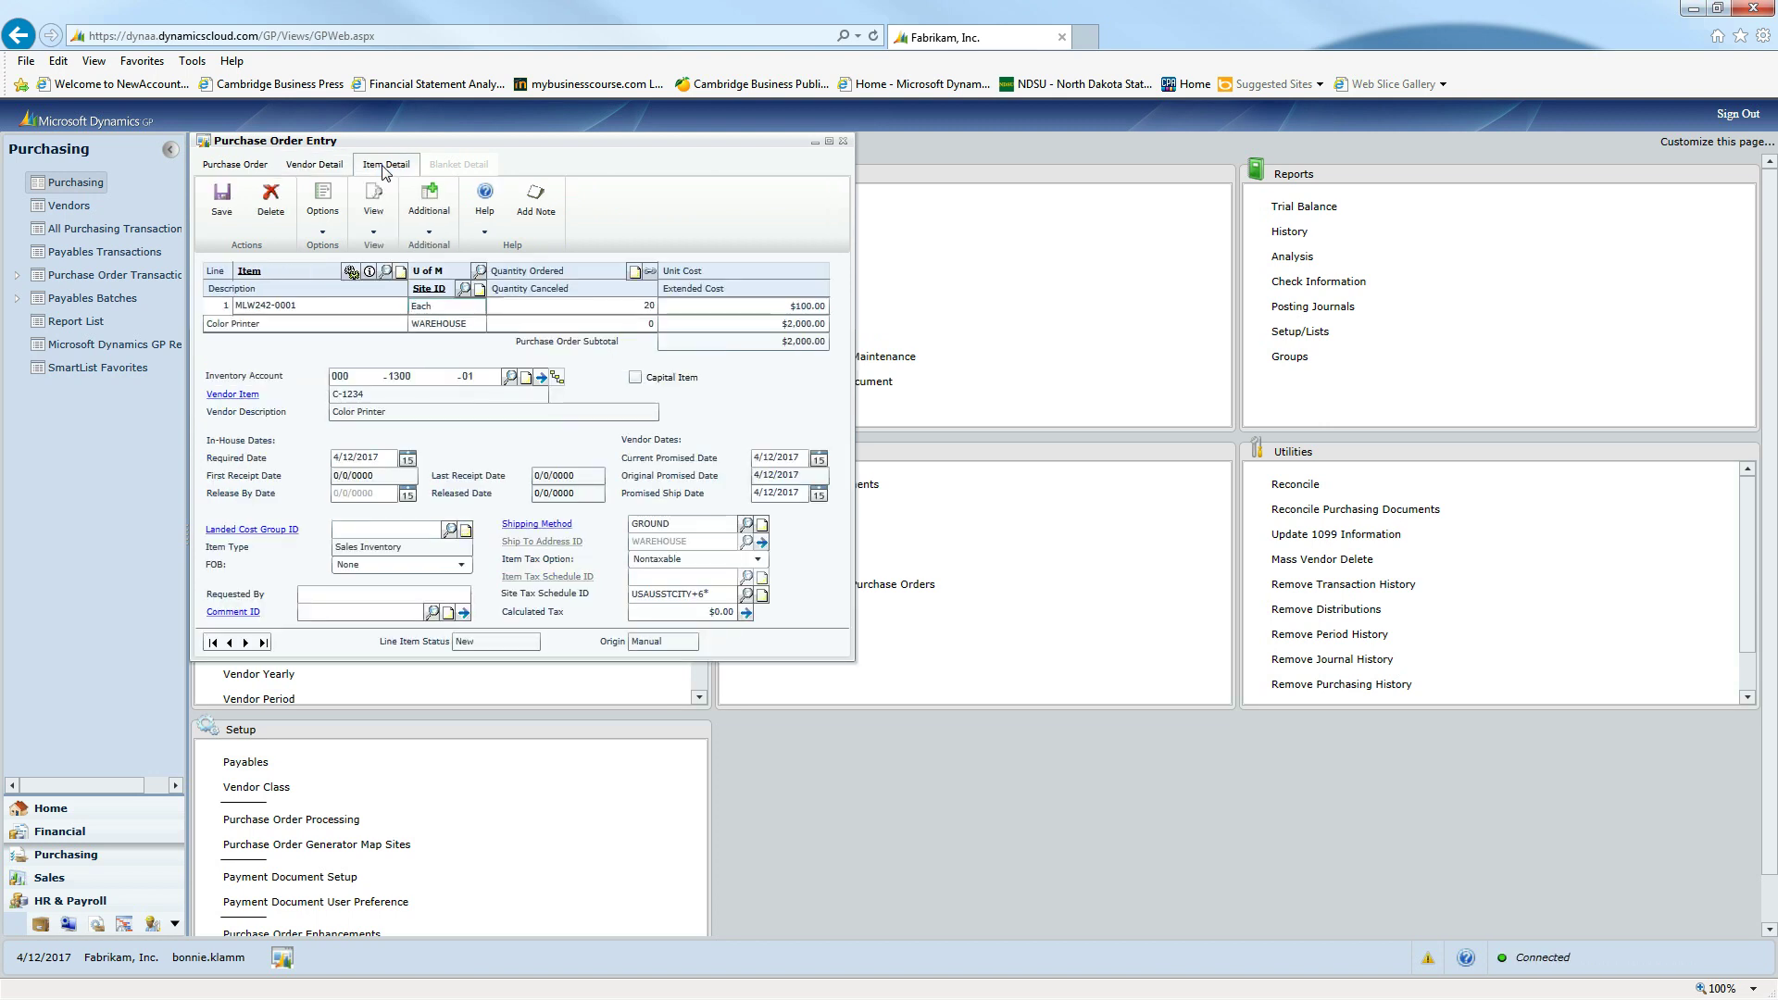
left_click(423, 376)
left_click(399, 395)
left_click(231, 167)
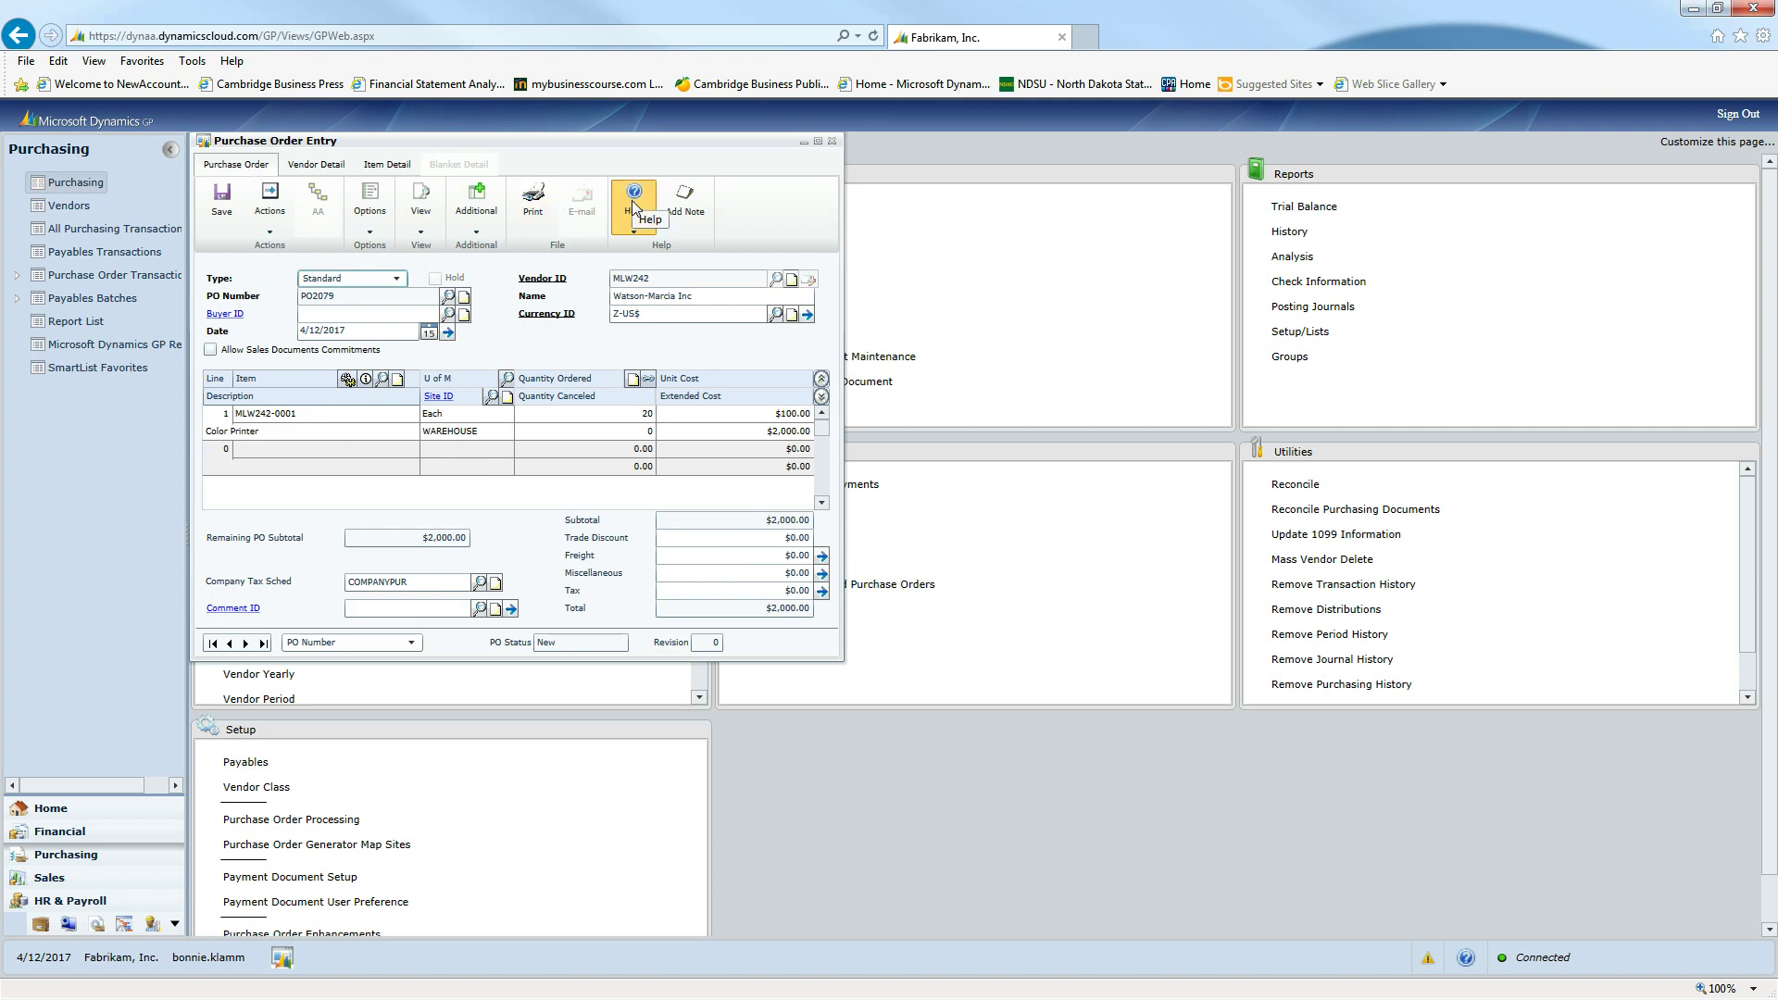
Open the help topic for the Purchase Order Entry window, look at its keyword search page, and close the help
left_click(635, 232)
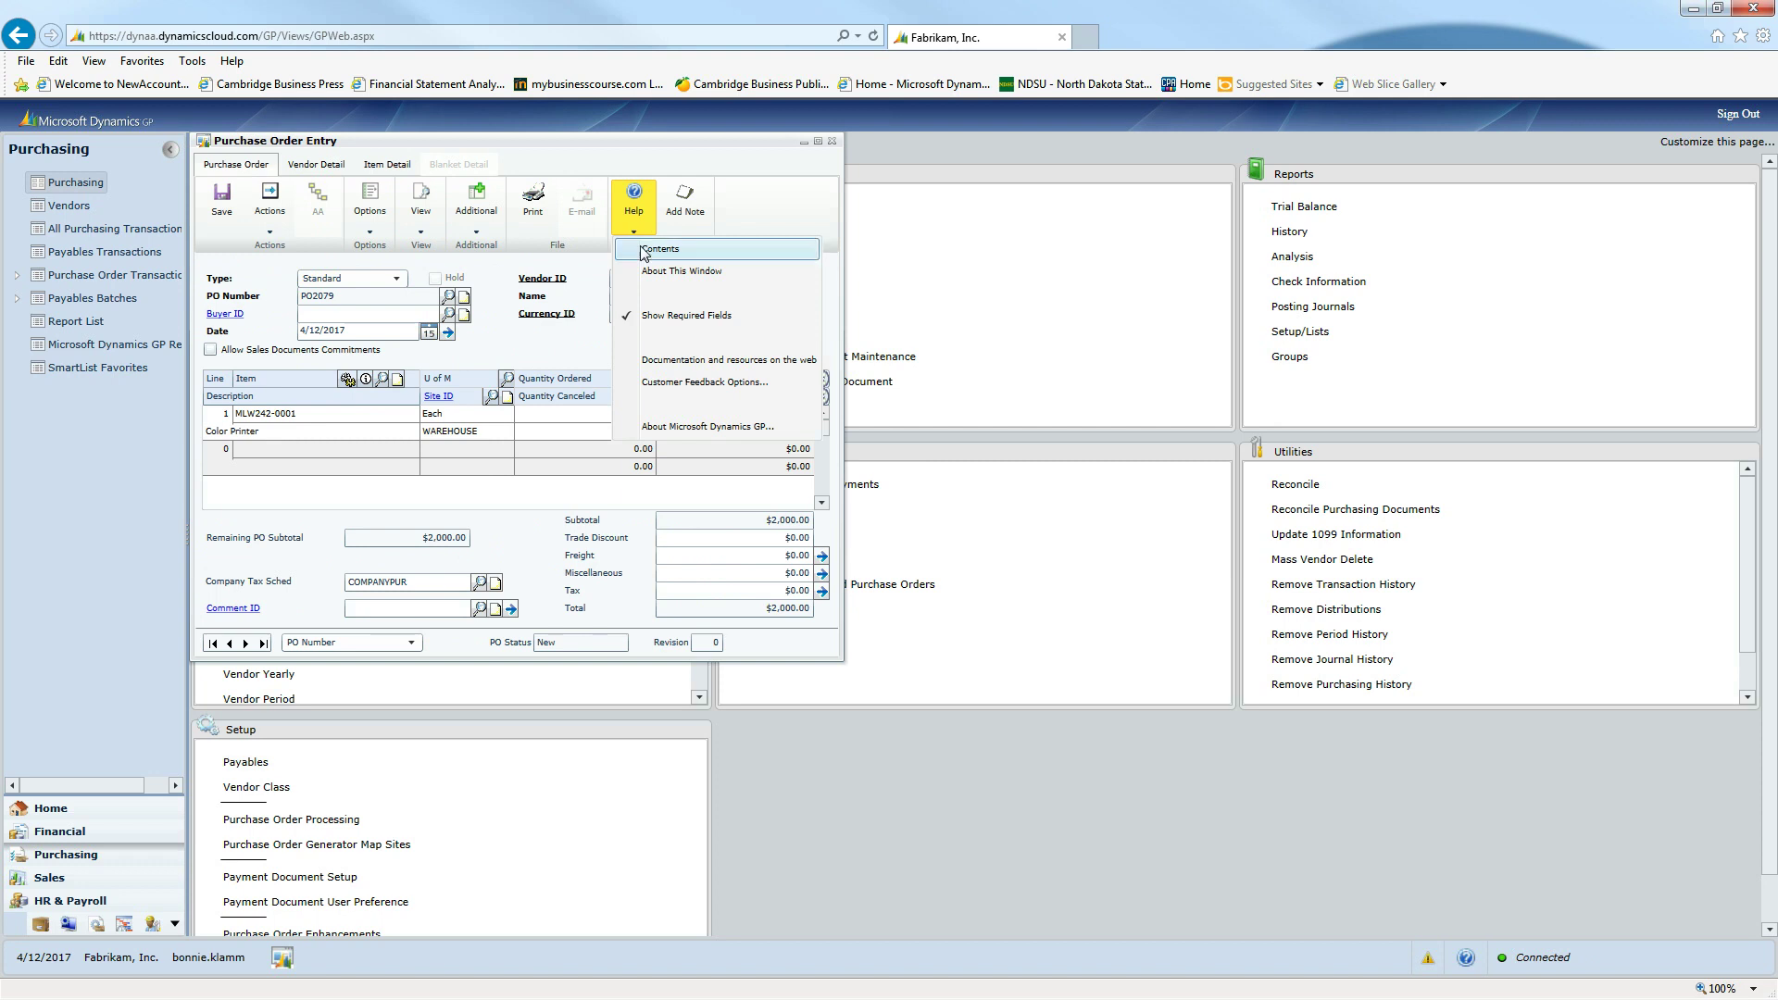
left_click(656, 274)
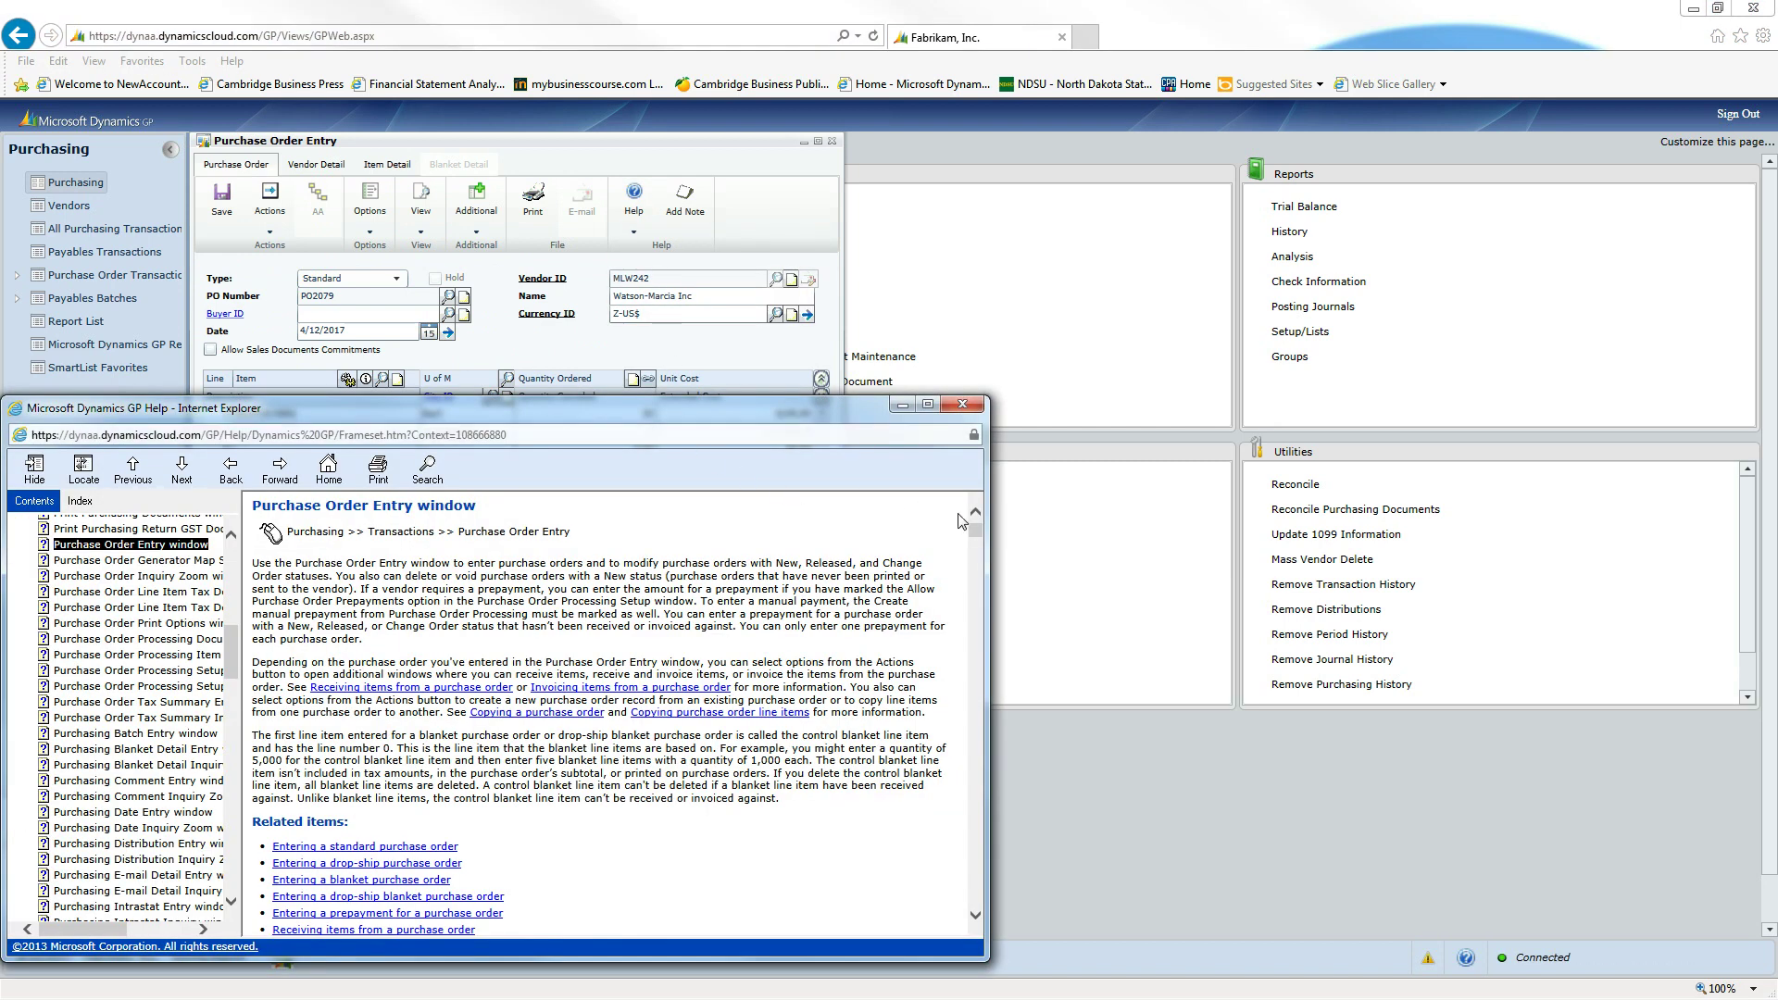
mouse_move(977, 537)
left_mouse_down()
mouse_move(977, 579)
mouse_move(979, 537)
left_mouse_up()
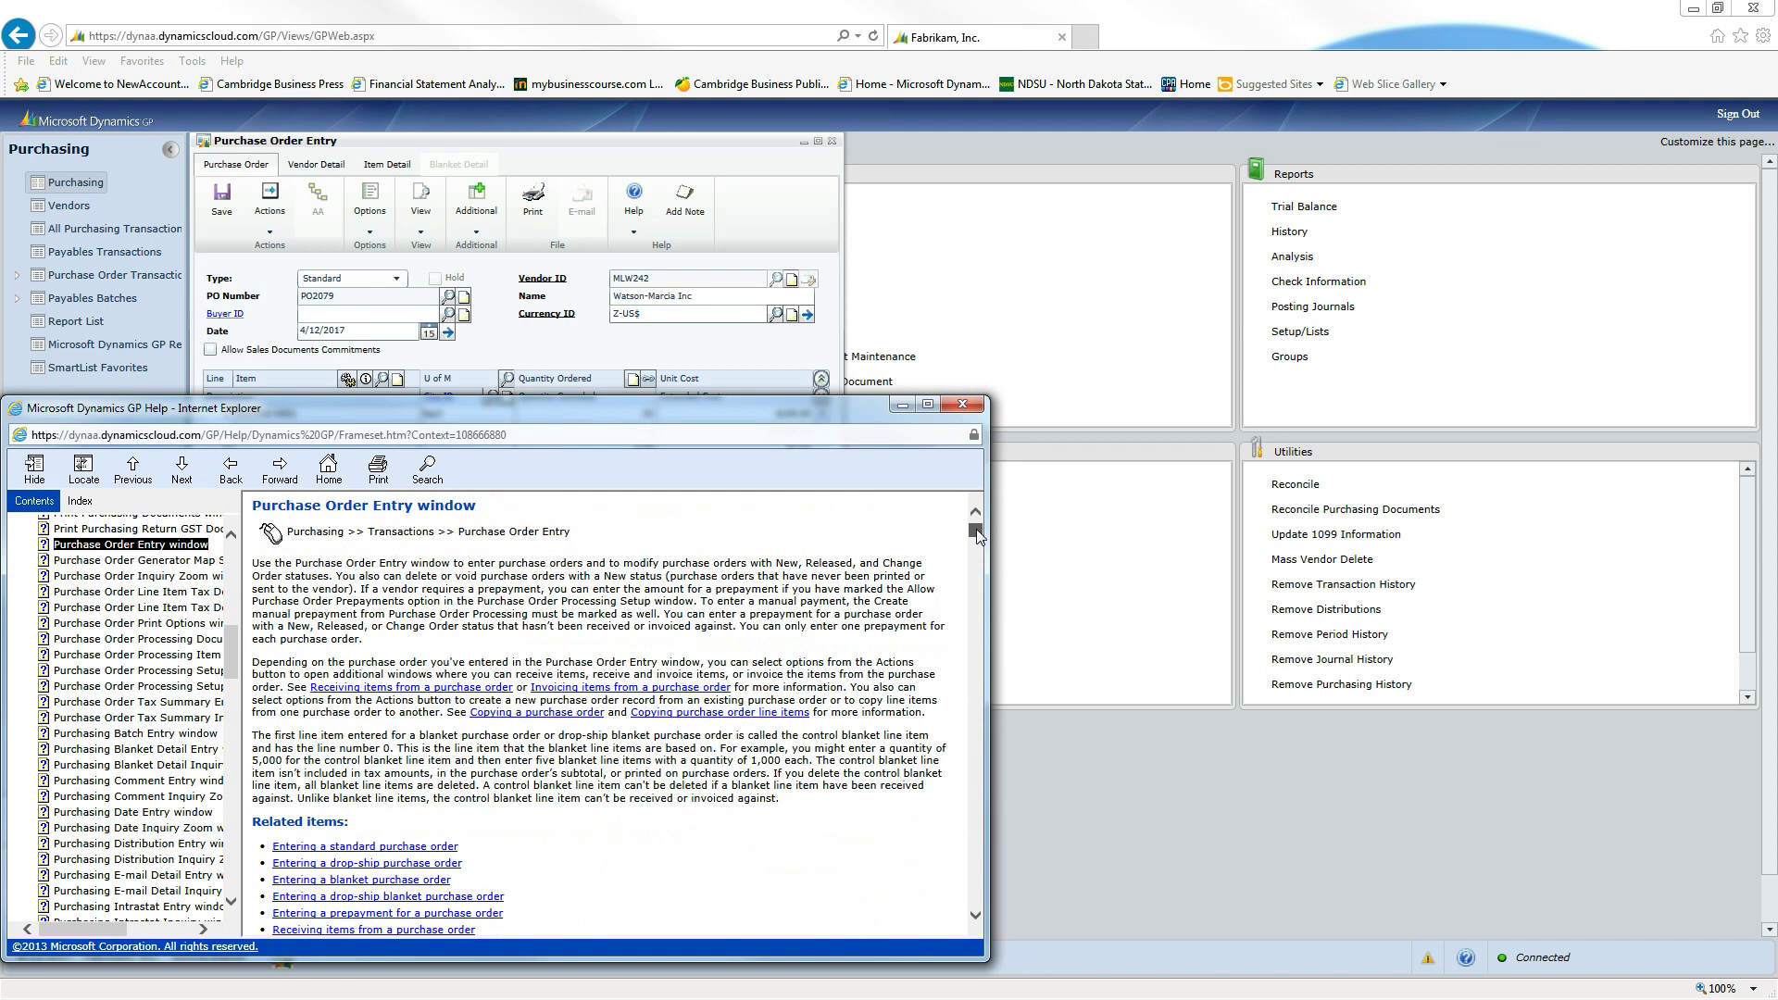
left_click(430, 474)
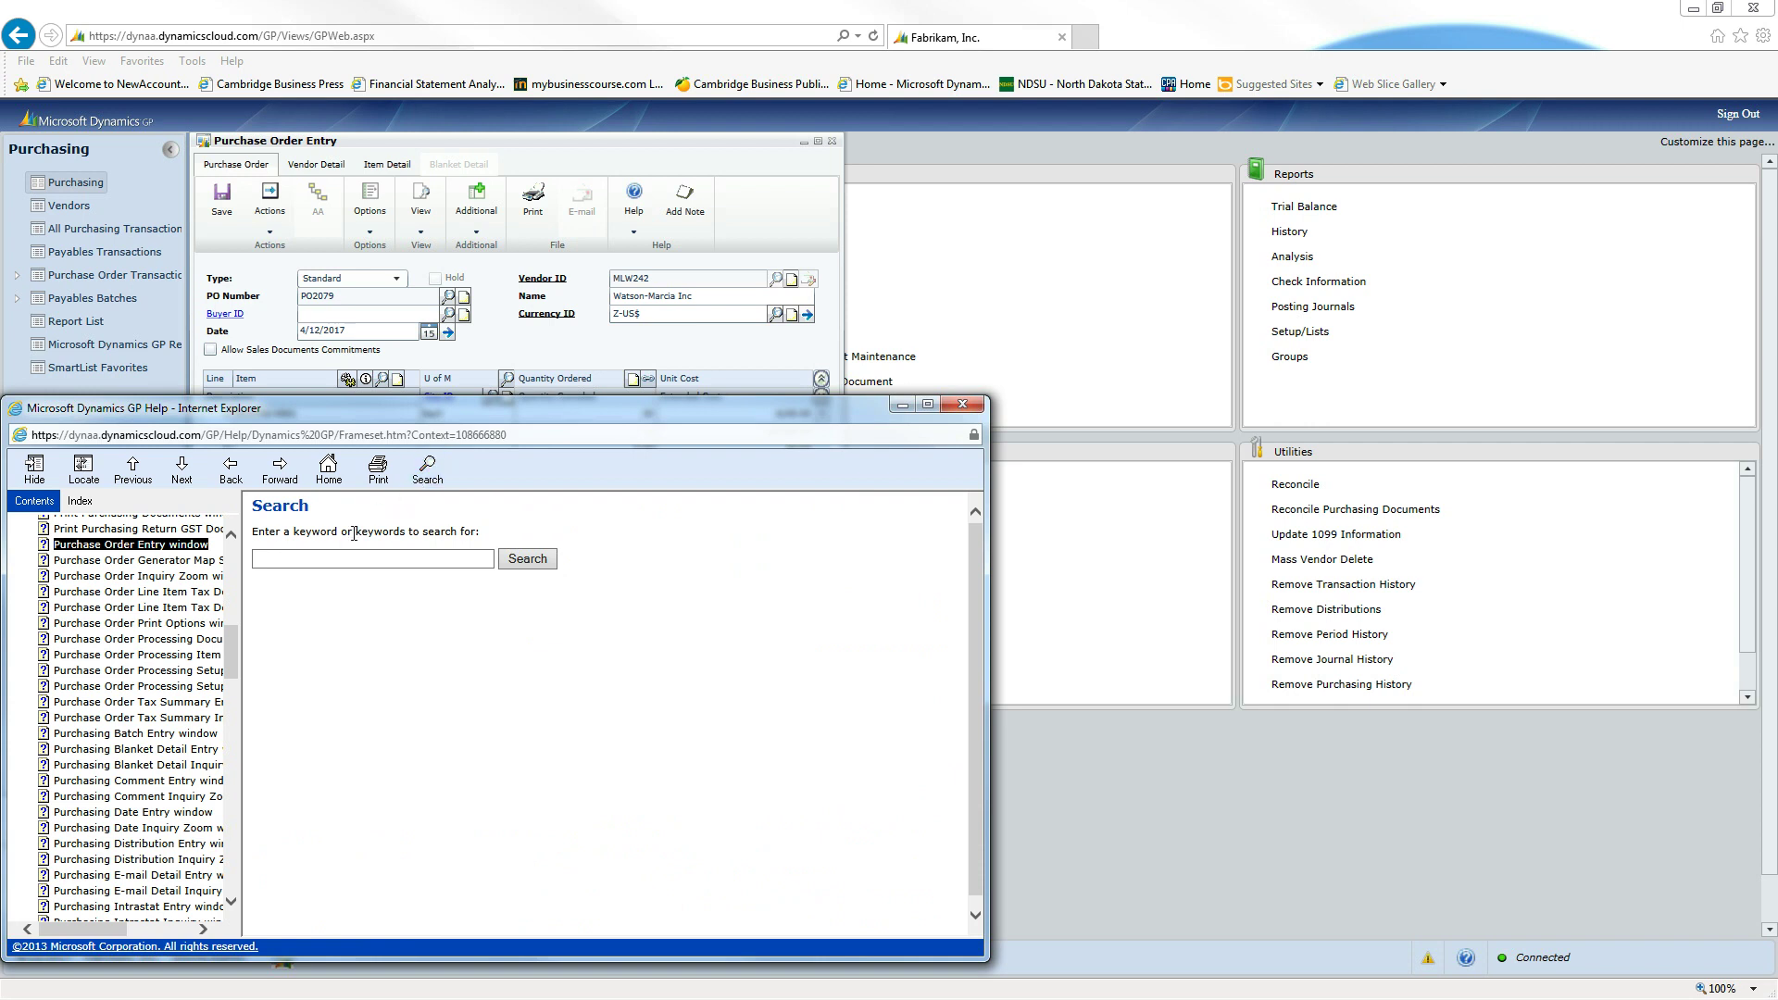
left_click(277, 564)
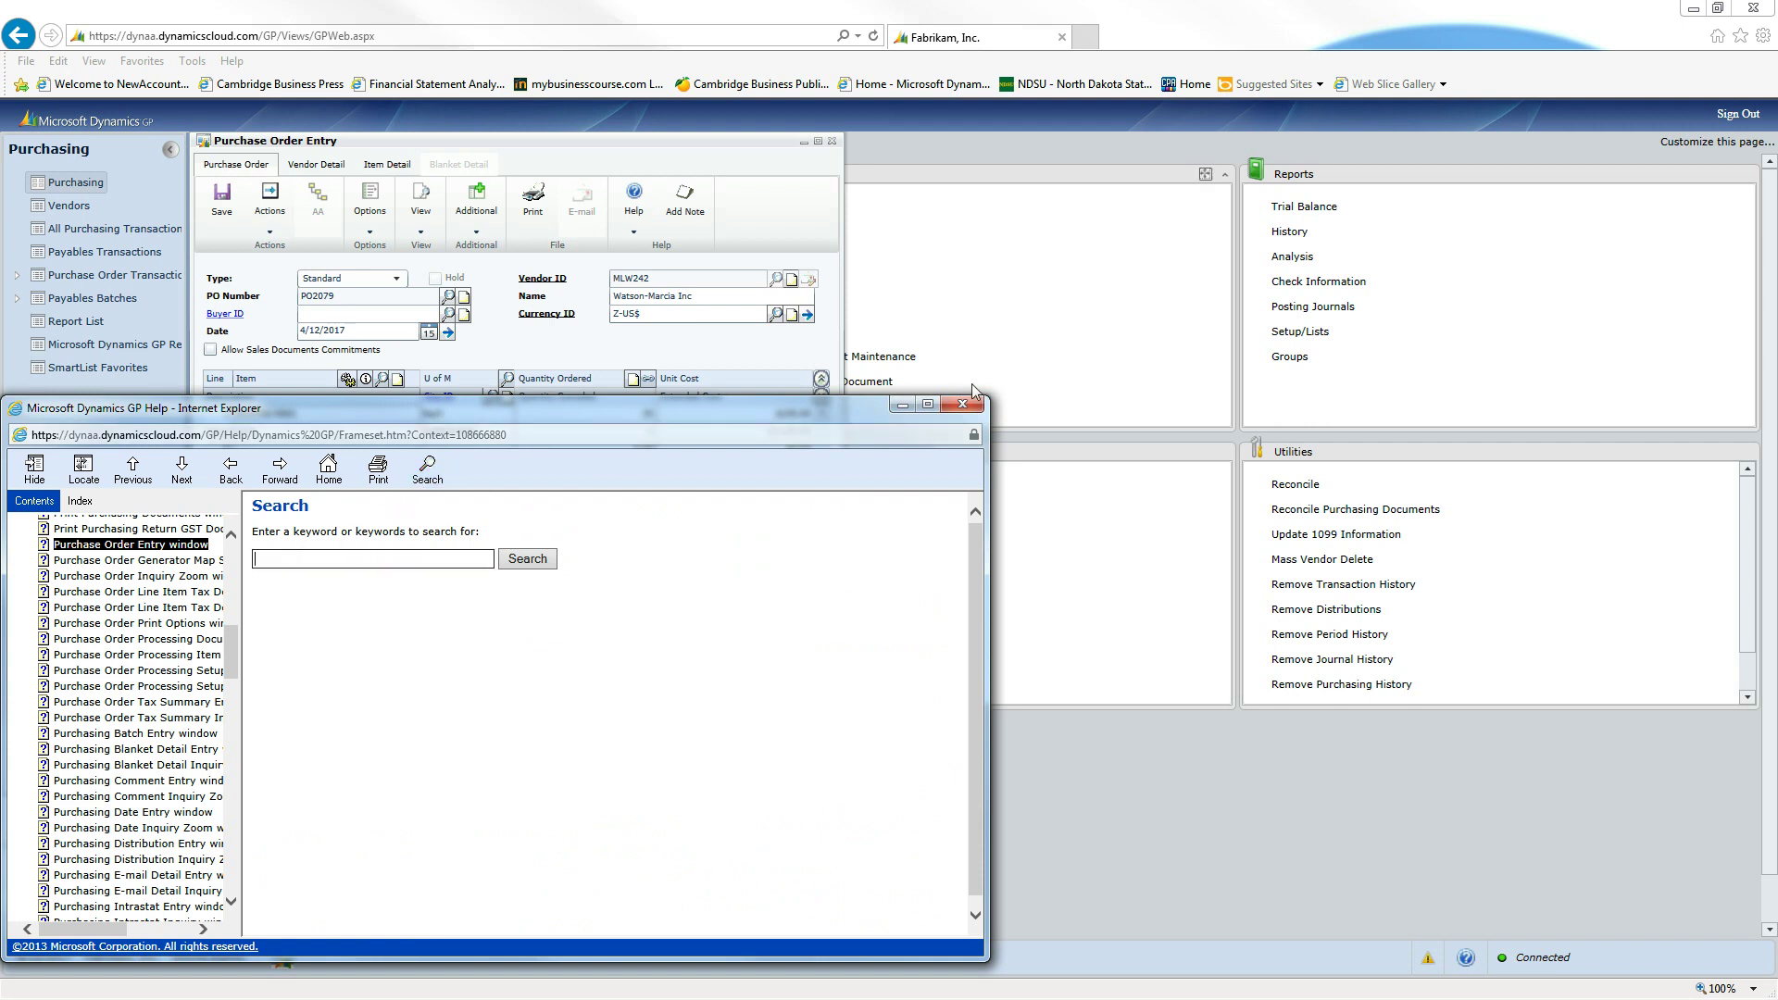
left_click(962, 408)
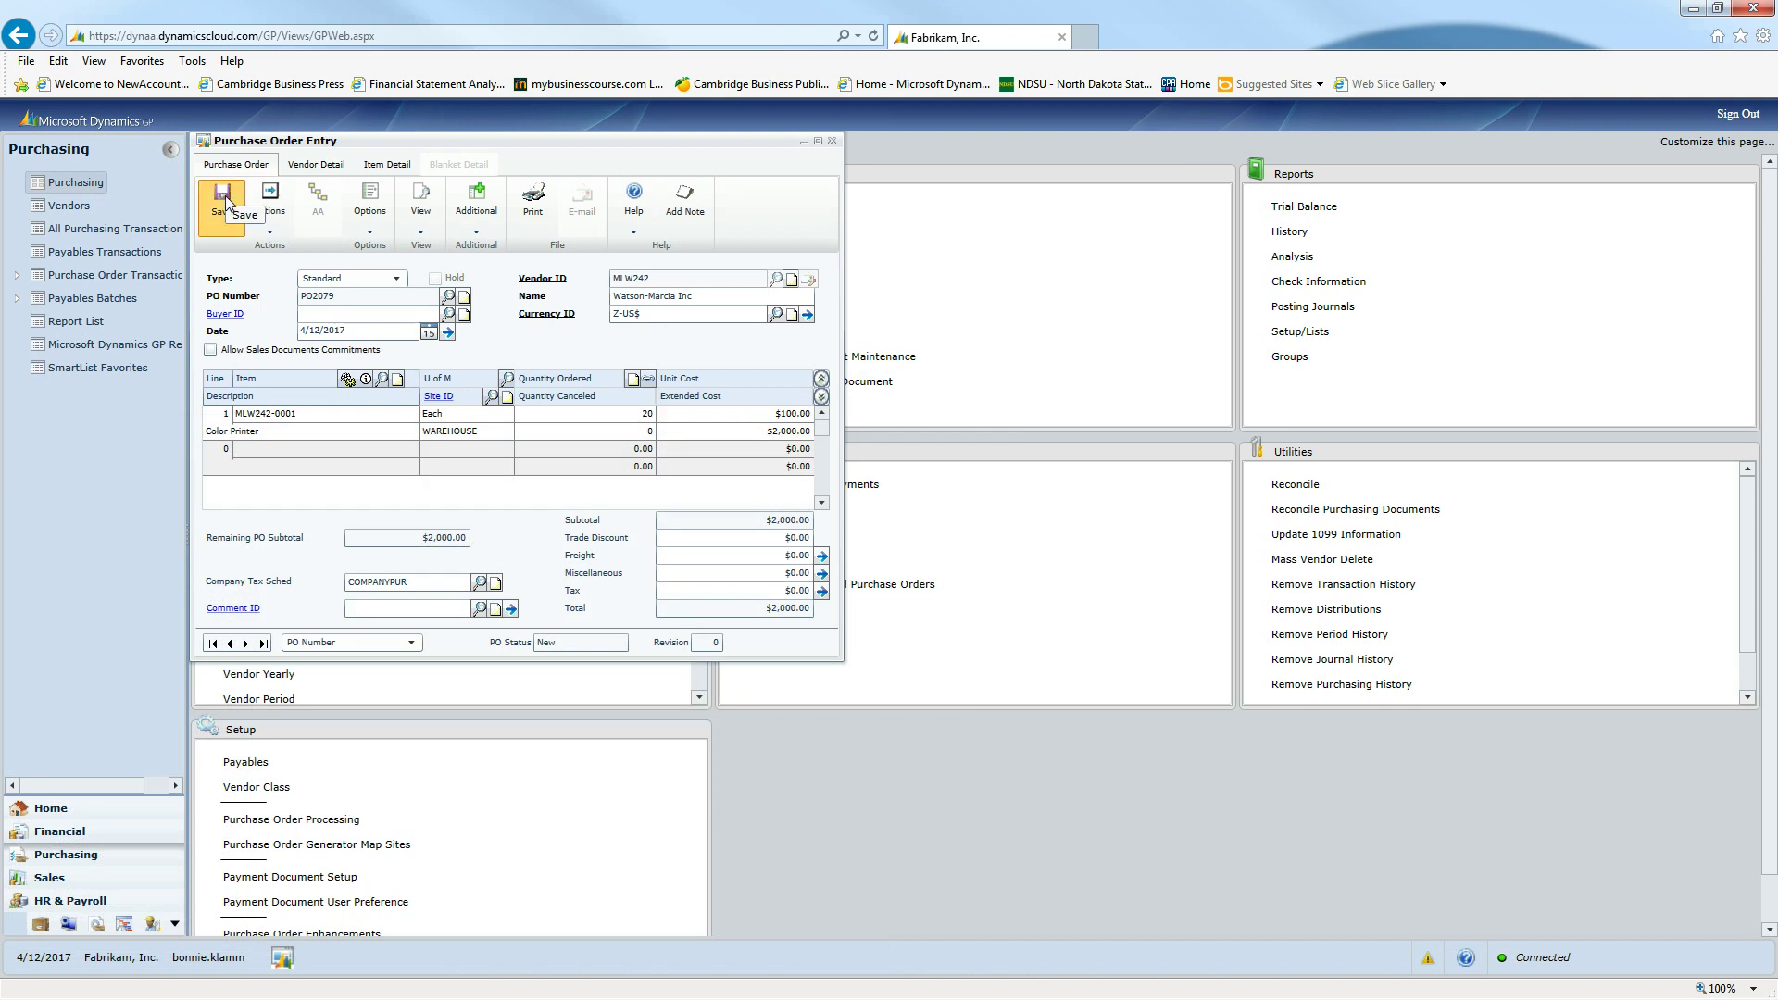
Save the purchase order and close the Purchase Order Entry window
left_click(226, 202)
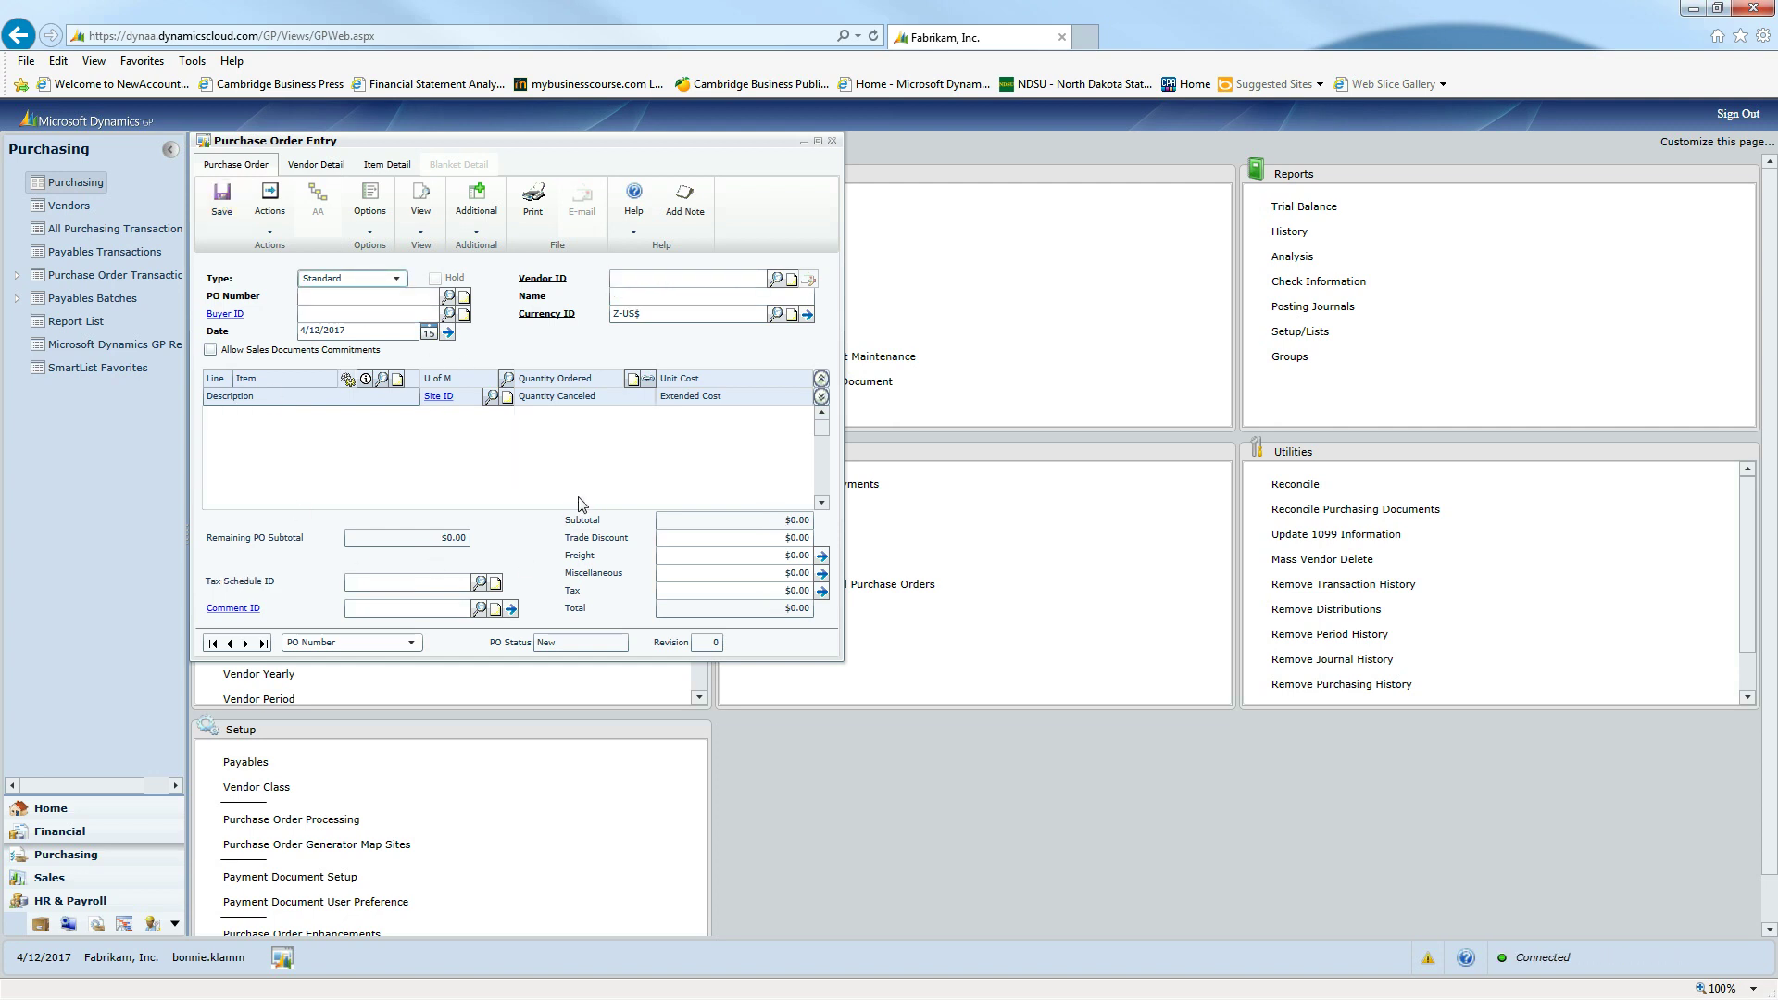
left_click(832, 142)
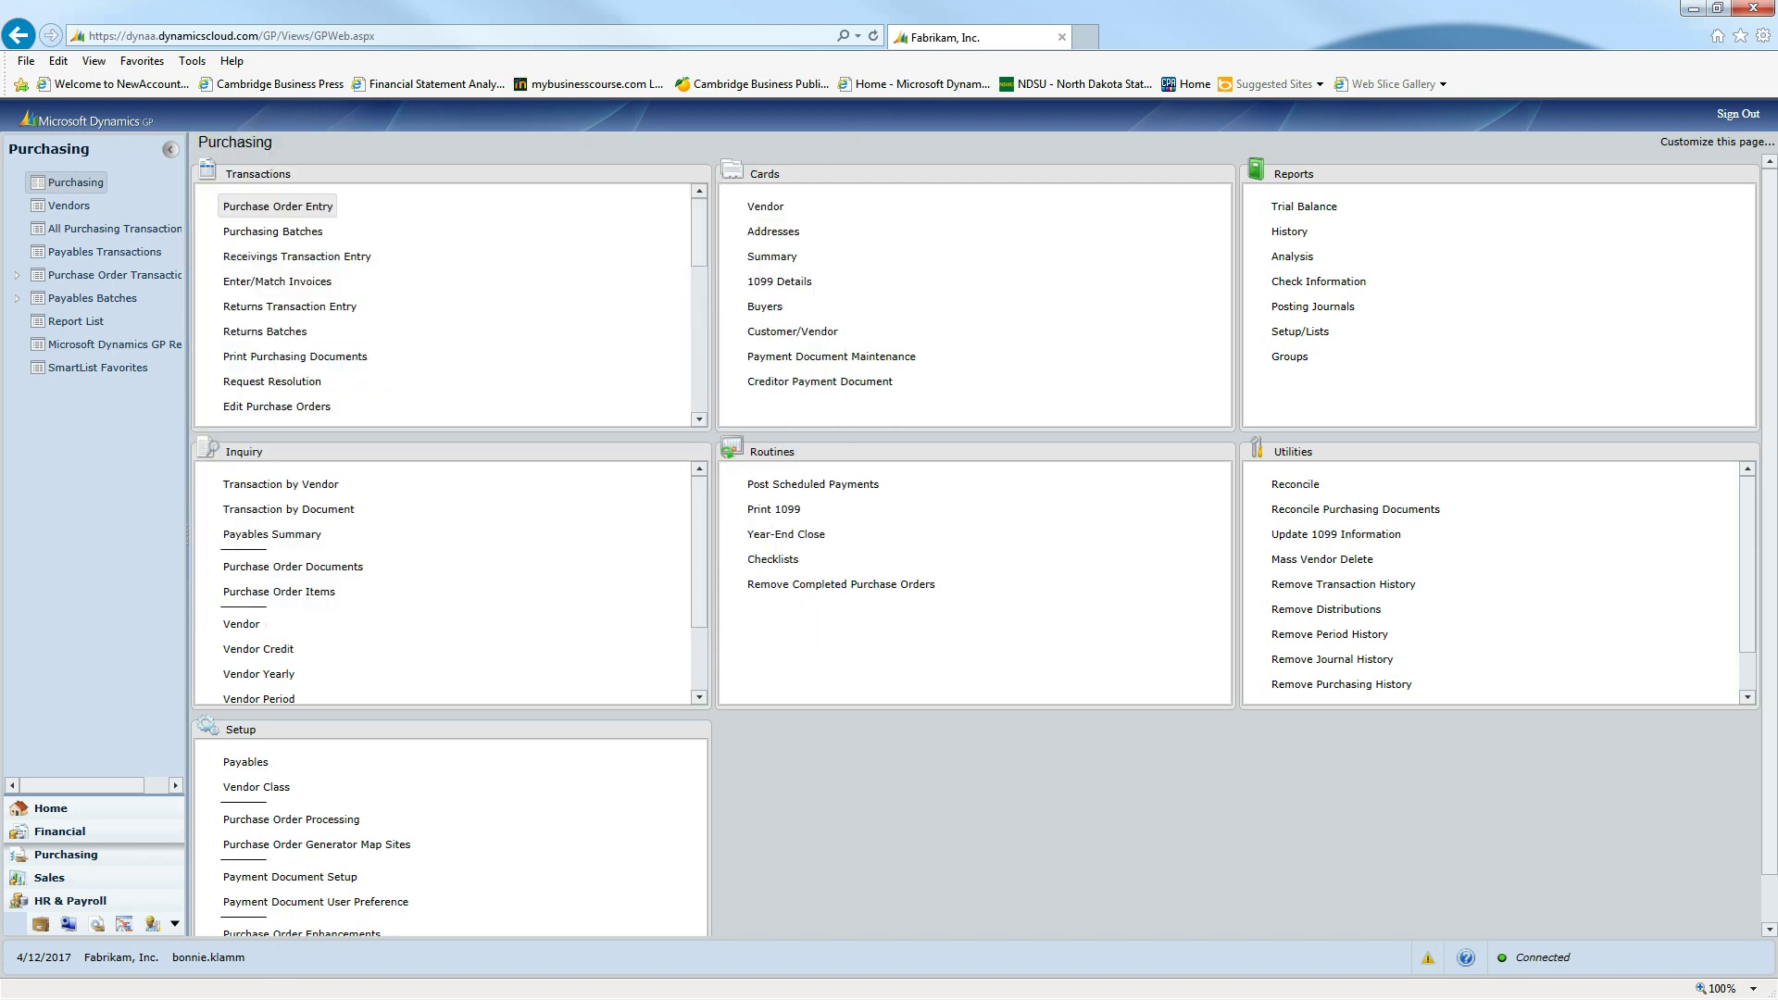